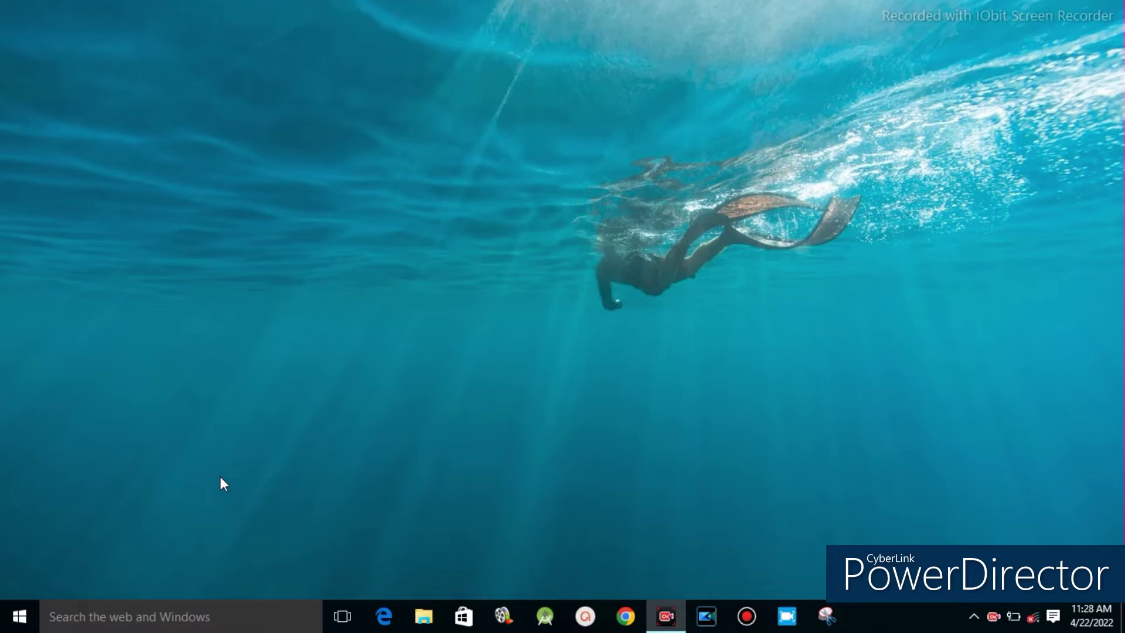
Step: Search Windows for "restore" and open the Create a restore point settings
{"action": "key", "text": "super"}
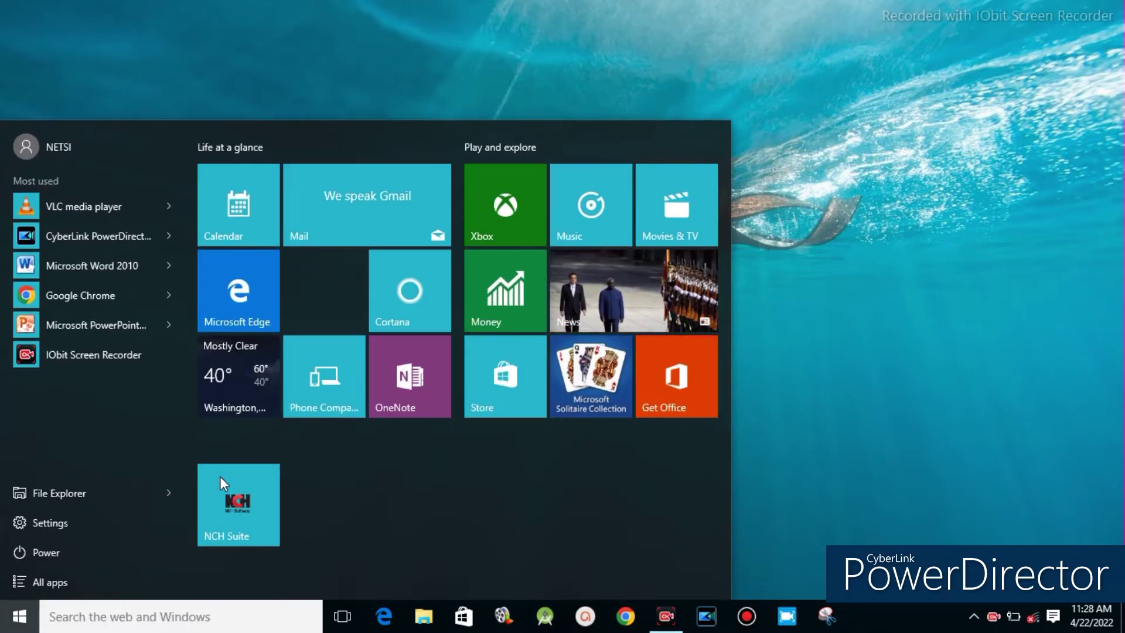
{"action": "type", "text": "r"}
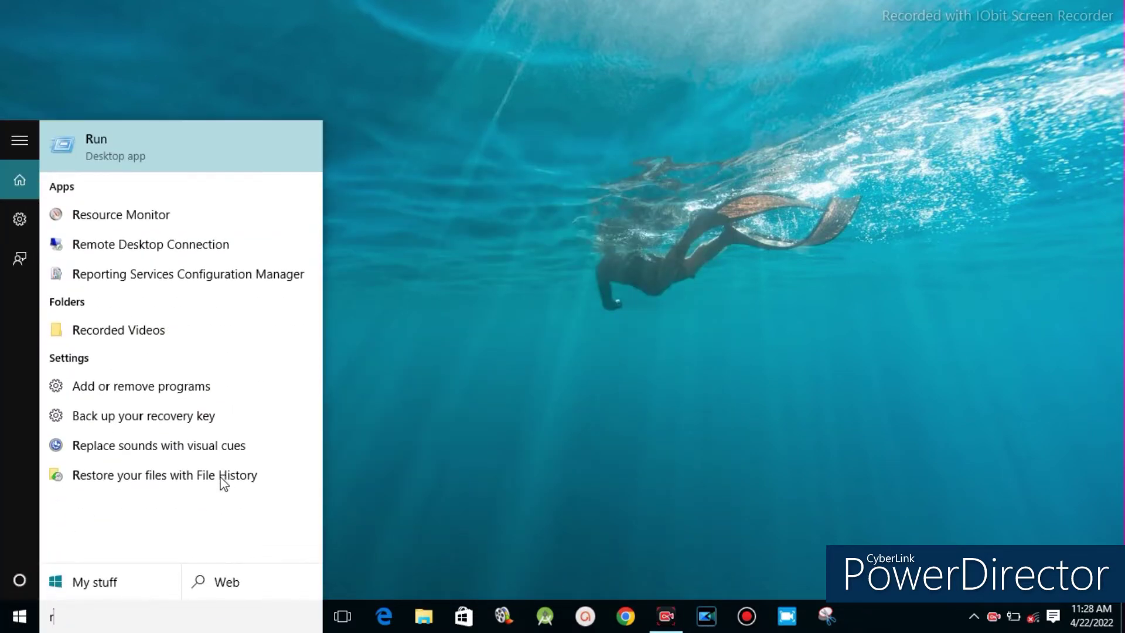
{"action": "type", "text": "e"}
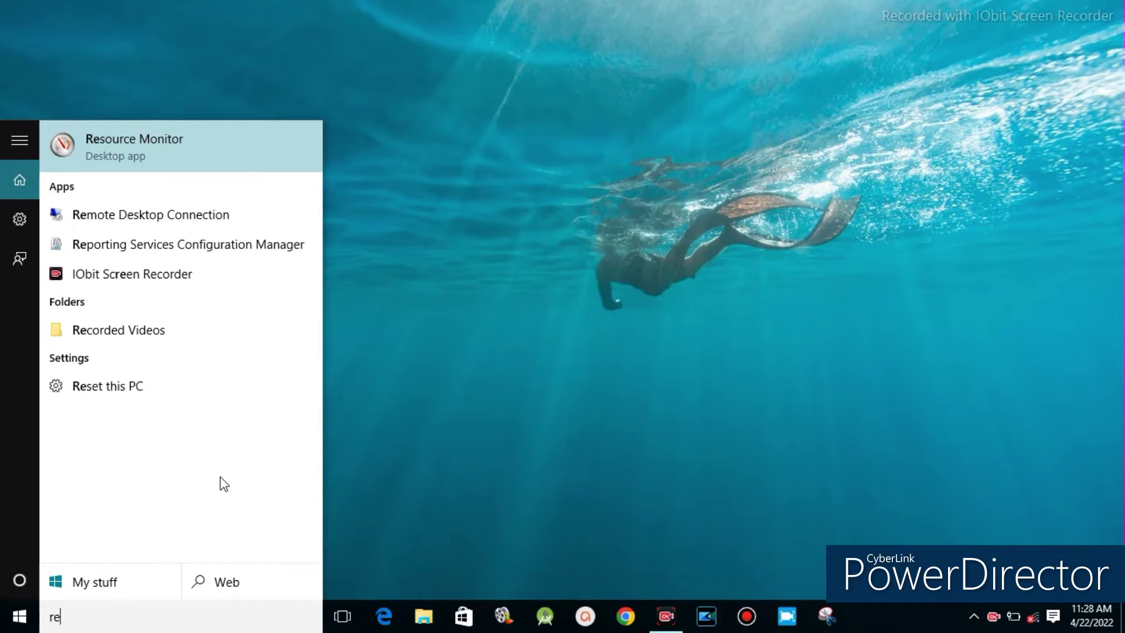
{"action": "type", "text": "sto"}
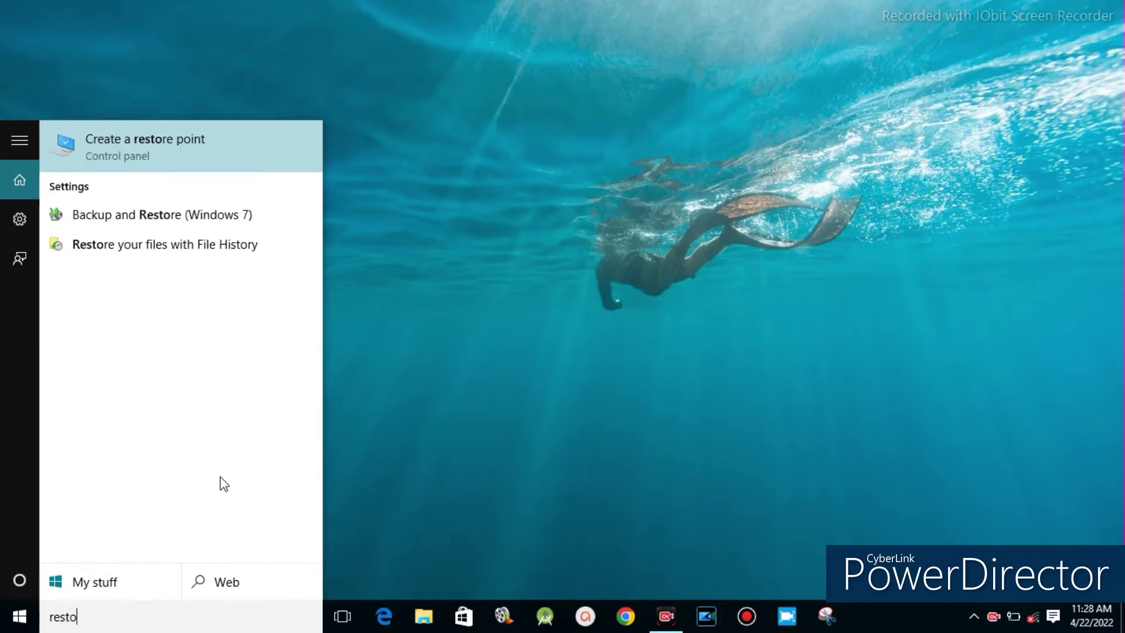
{"action": "type", "text": "re"}
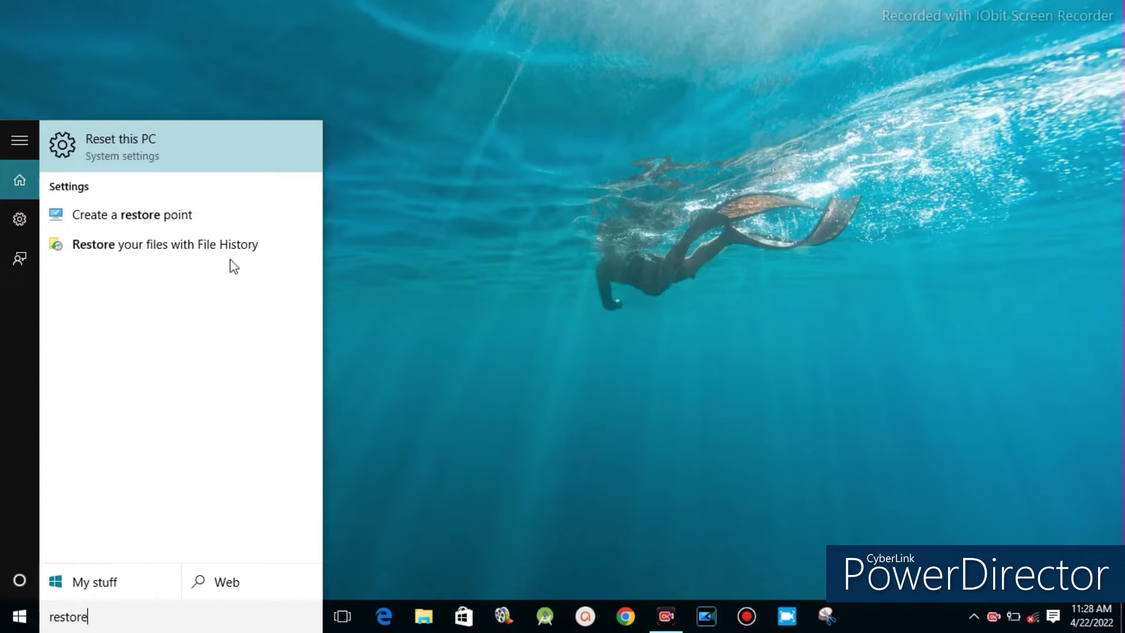
{"action": "left_click", "coordinate": [188, 214]}
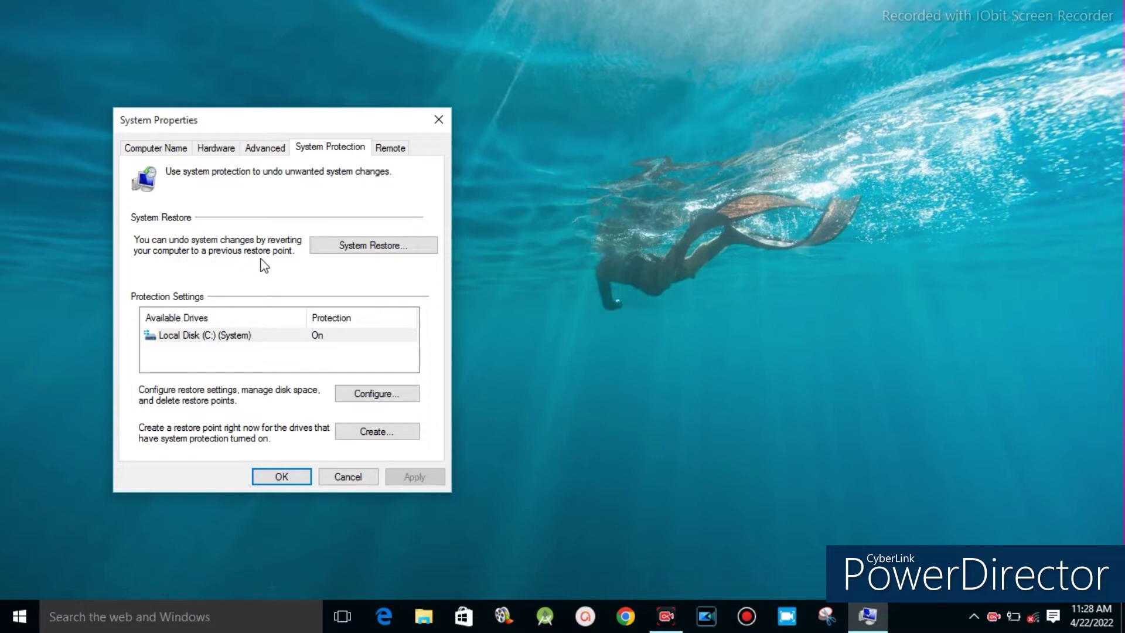
Step: Start System Restore from System Protection and select the Windows Update restore point dated 4/20/2022 1:10:26 AM
{"action": "left_click", "coordinate": [368, 250]}
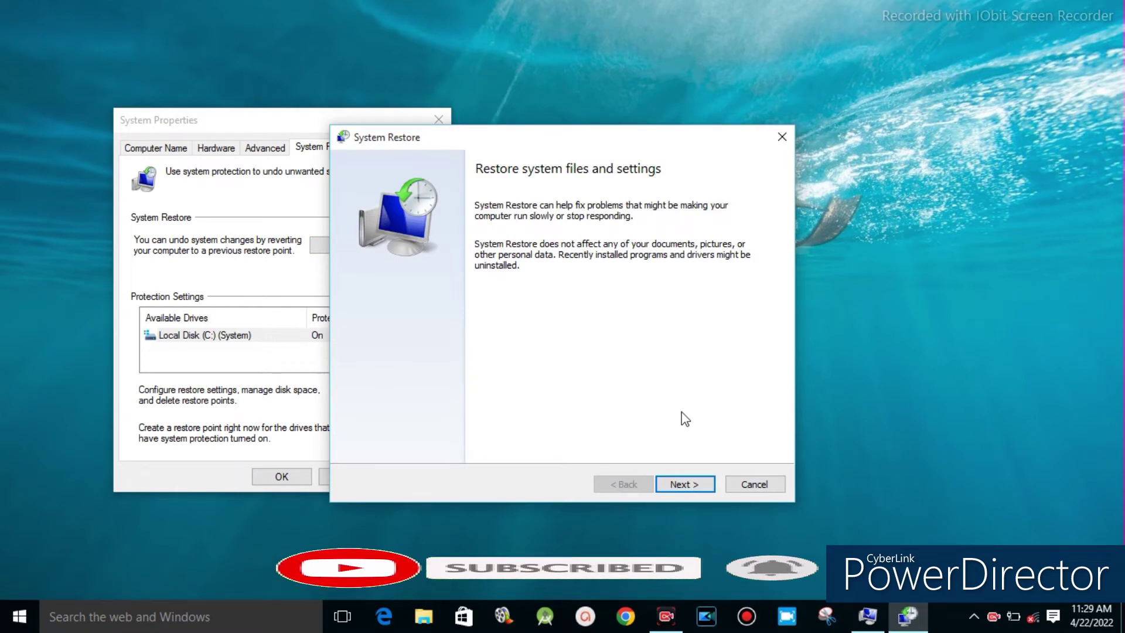
{"action": "left_click", "coordinate": [691, 494]}
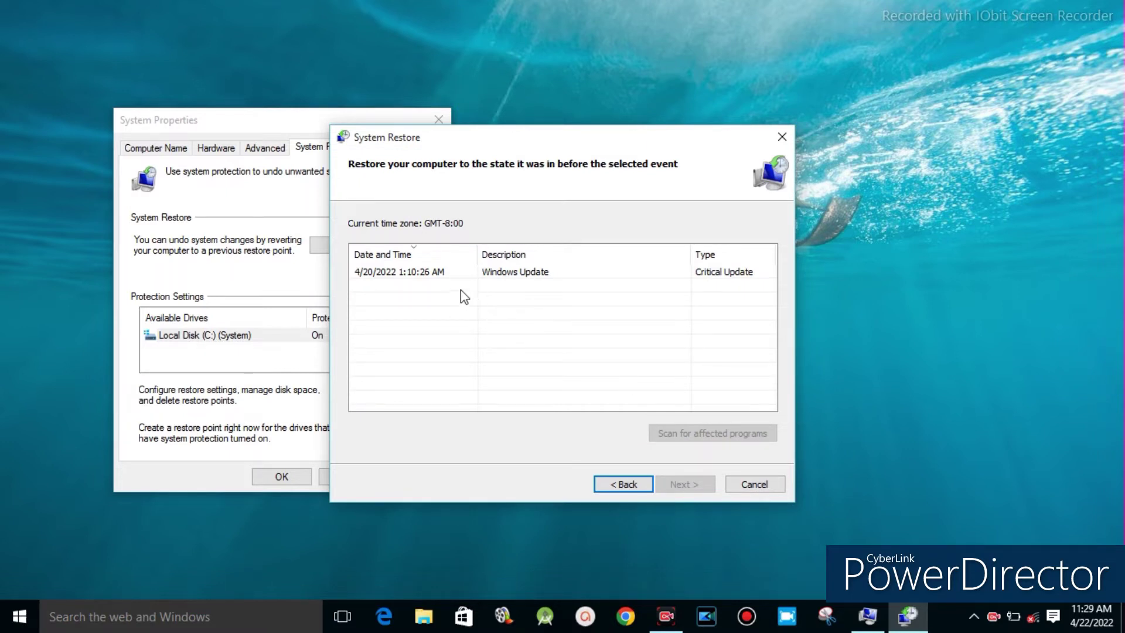
{"action": "left_click", "coordinate": [408, 282]}
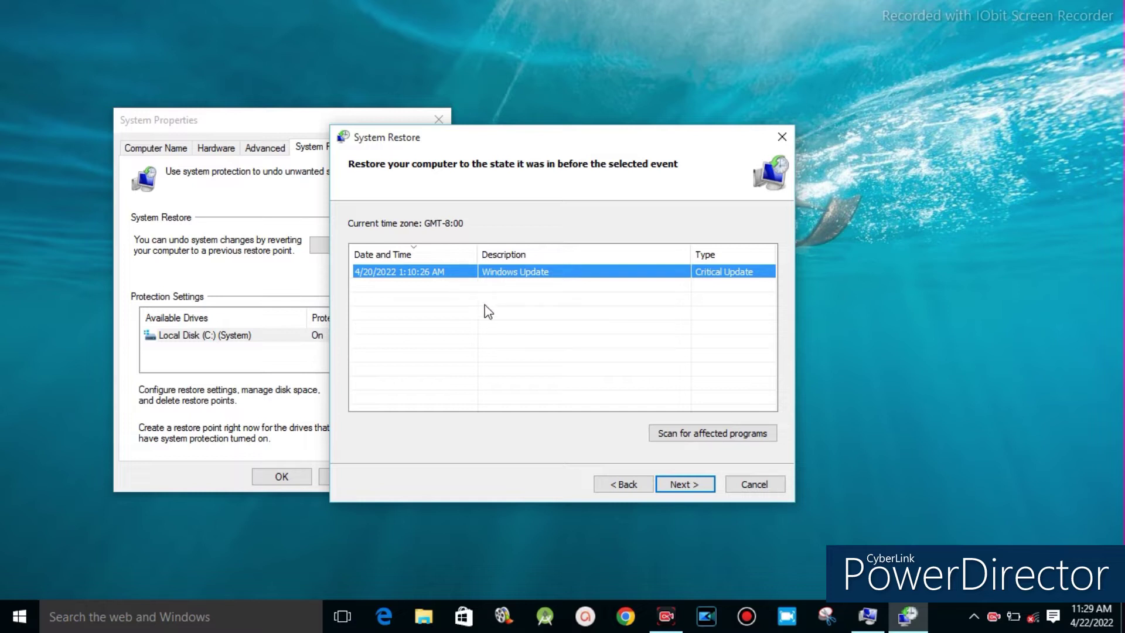
Step: Start scanning the selected restore point for affected programs, cancel the scan and close its report
{"action": "left_click", "coordinate": [662, 434]}
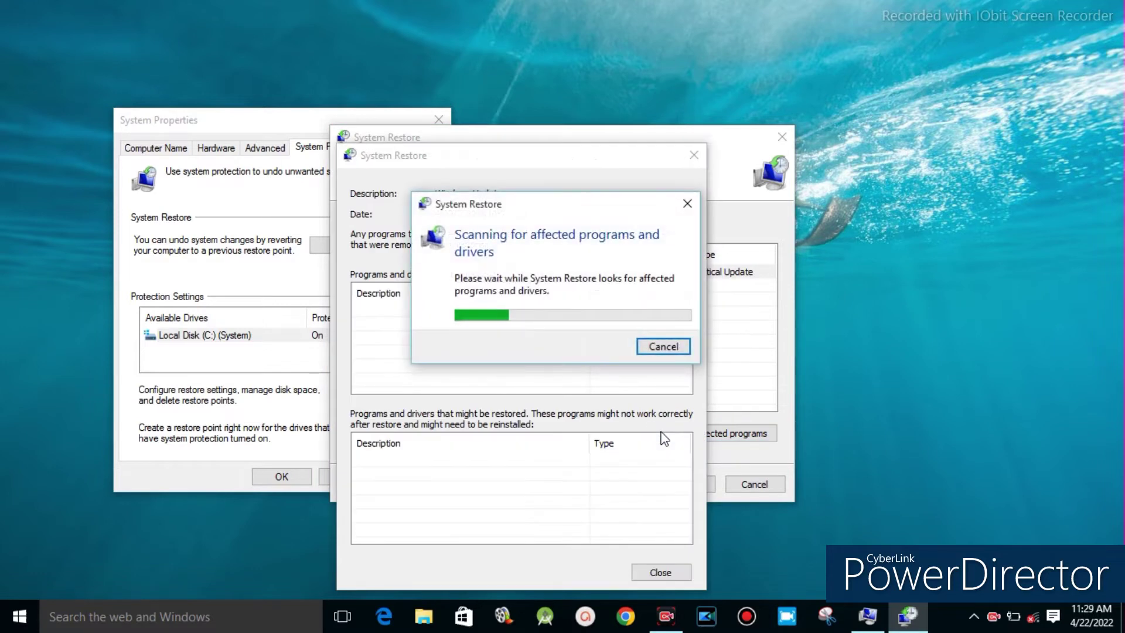
{"action": "left_click", "coordinate": [656, 349]}
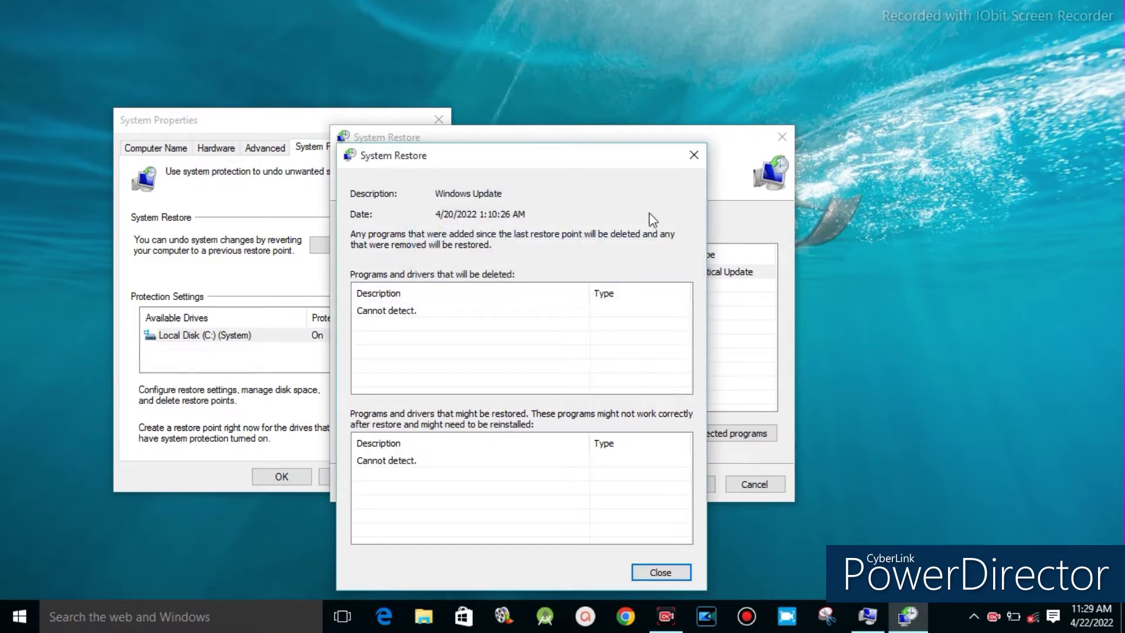
{"action": "left_click", "coordinate": [695, 156]}
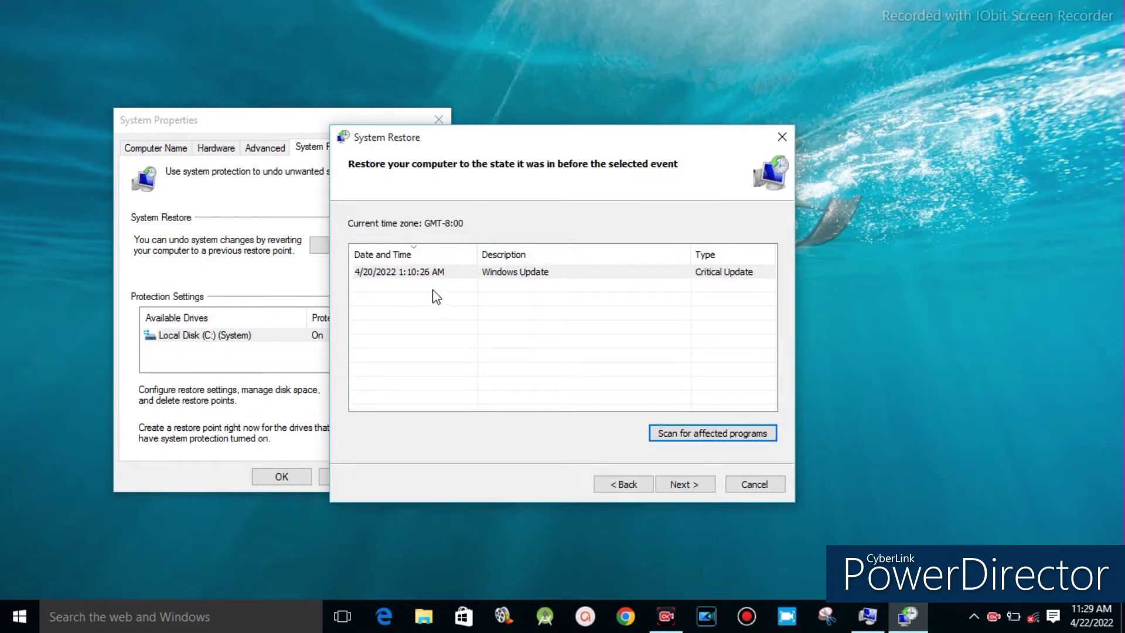
Step: Review the confirmation page for the Windows Update restore point, cancel the restore and close System Properties
{"action": "left_click", "coordinate": [431, 281]}
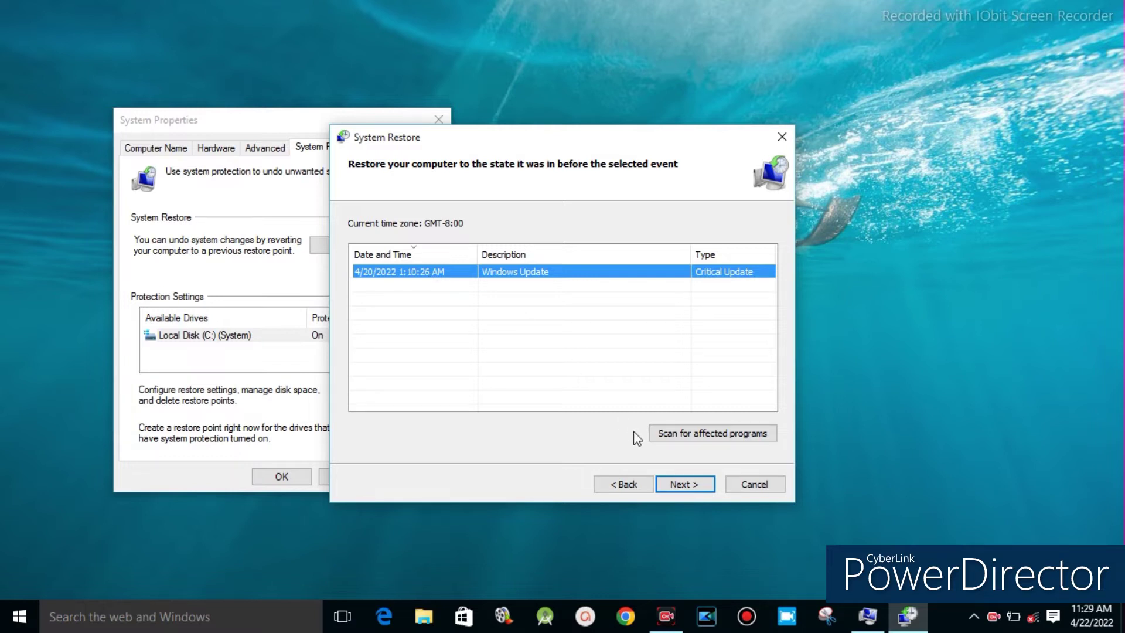
{"action": "left_click", "coordinate": [688, 485]}
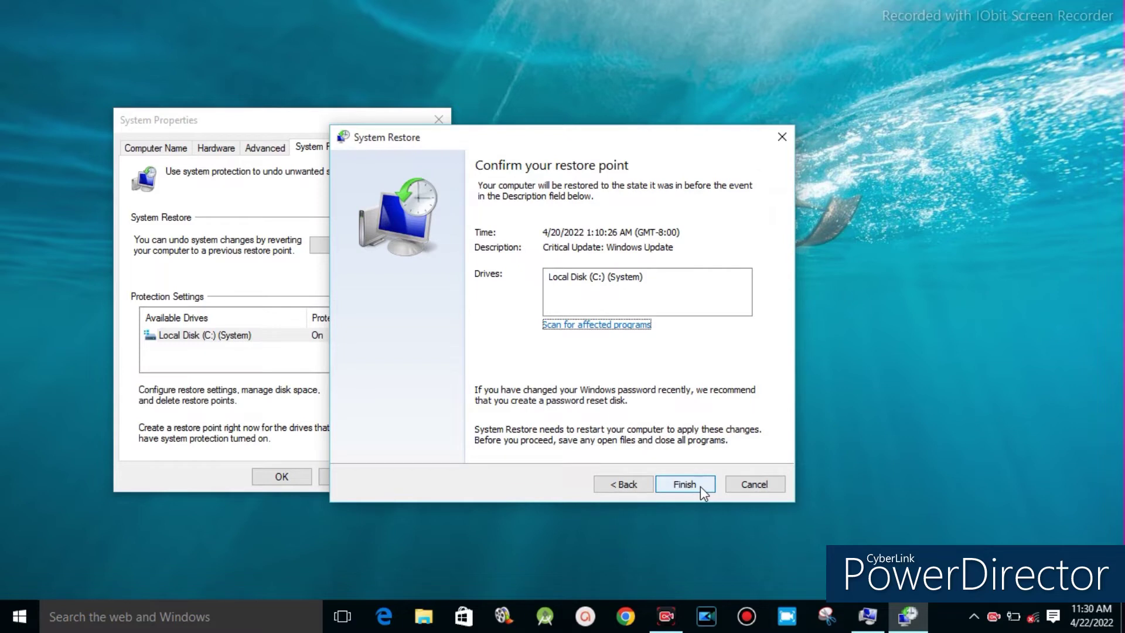
{"action": "left_click", "coordinate": [744, 486]}
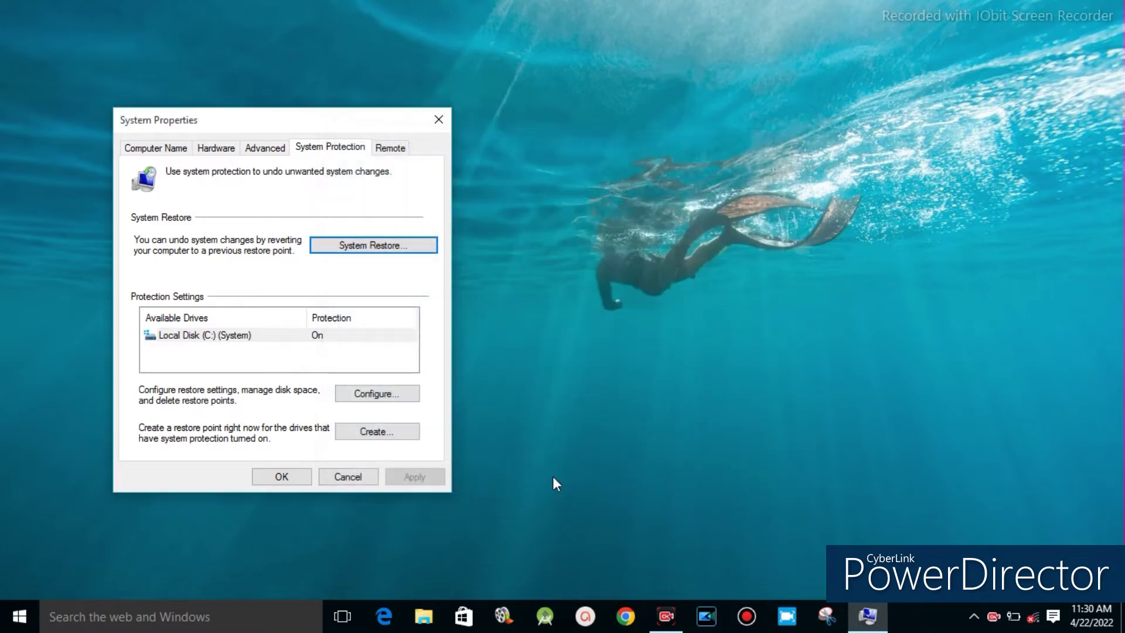
{"action": "left_click", "coordinate": [353, 477]}
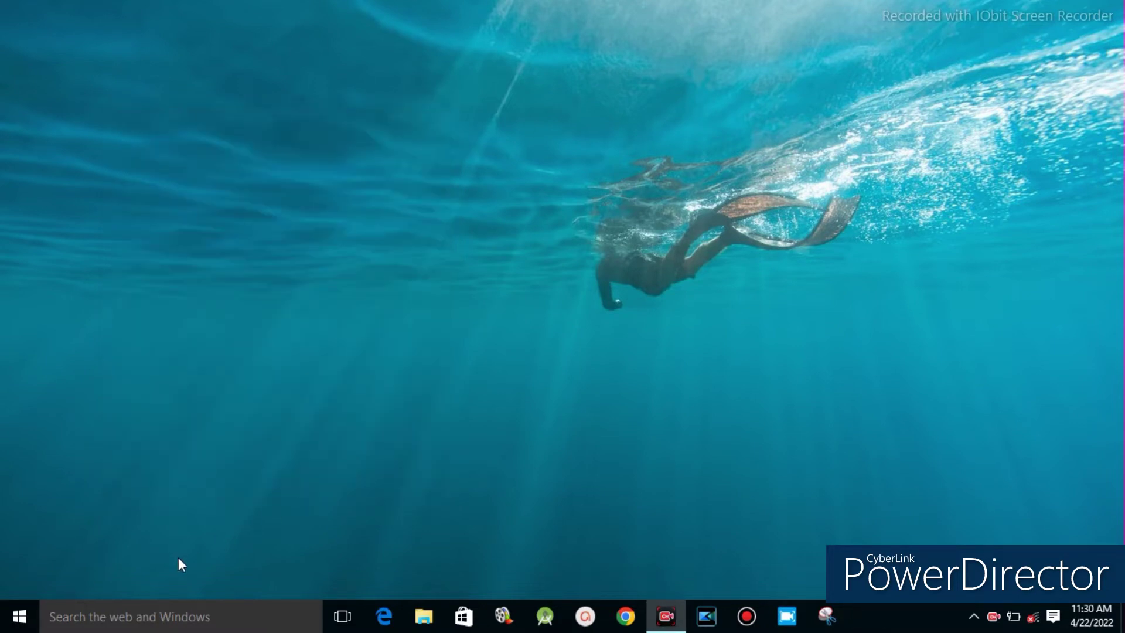
Step: Open Control Panel, switch to All Control Panel Items and open Recovery
{"action": "left_click", "coordinate": [18, 623]}
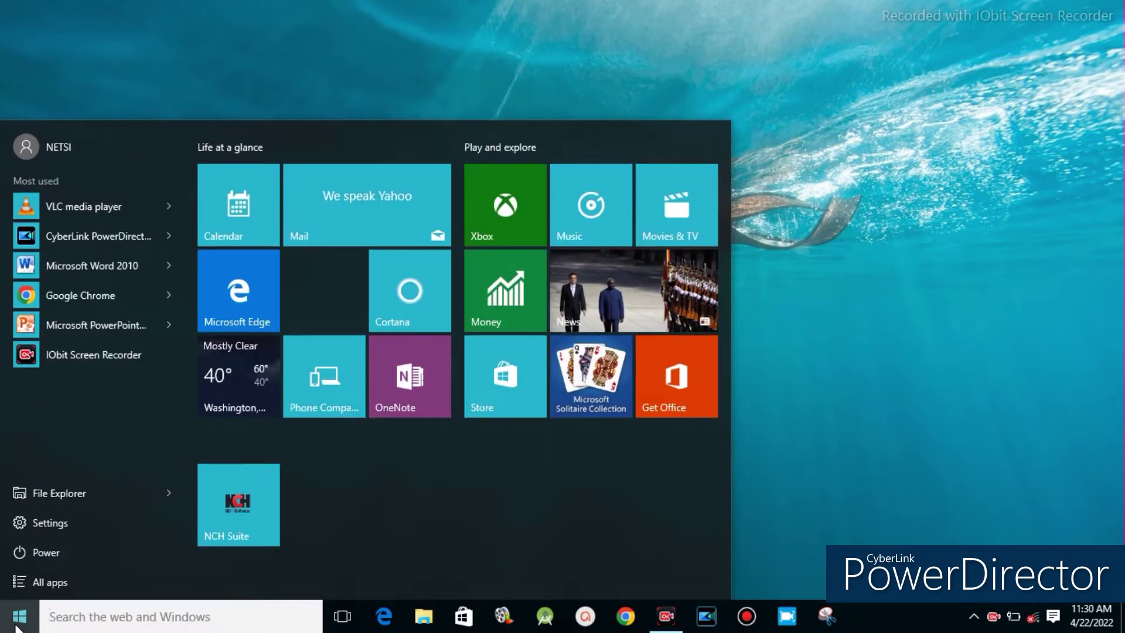
{"action": "type", "text": "contr"}
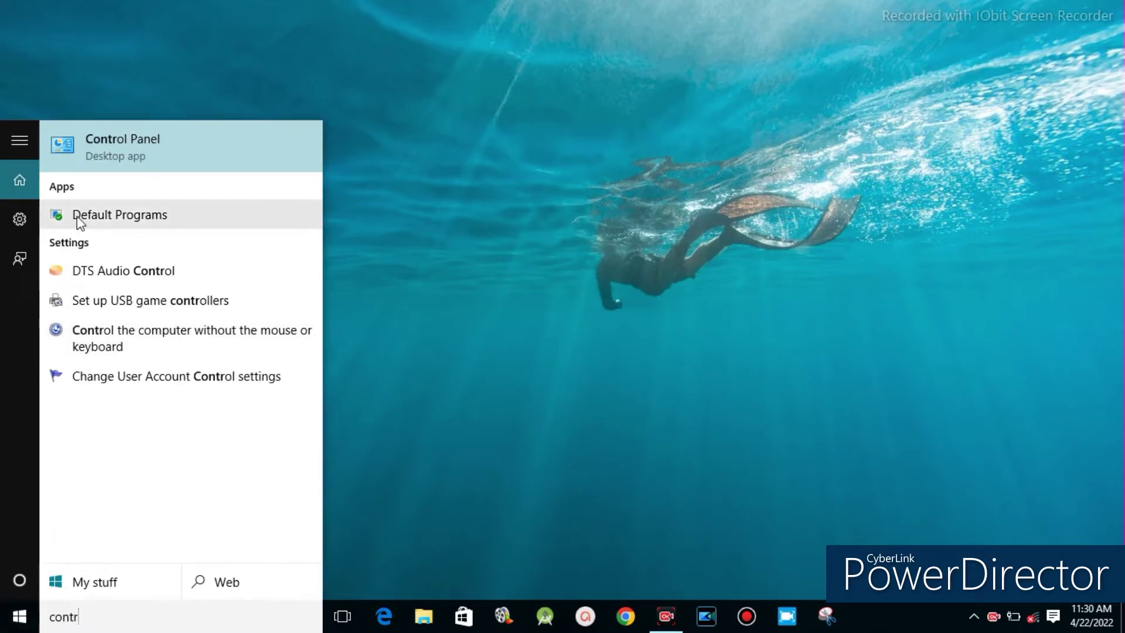
{"action": "left_click", "coordinate": [102, 148]}
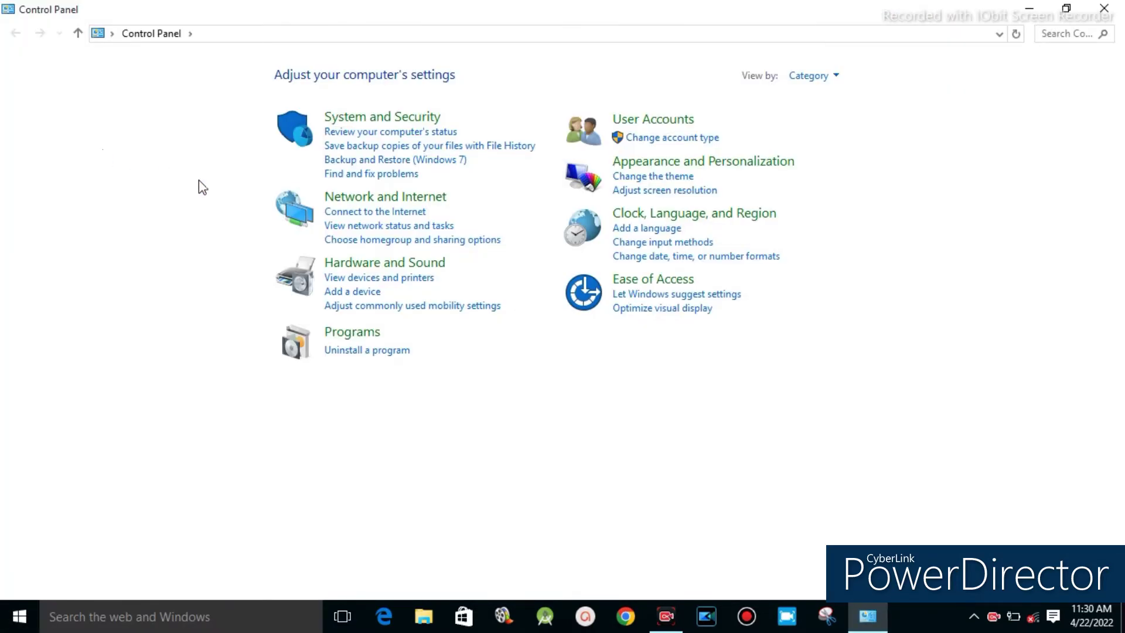
{"action": "left_click", "coordinate": [189, 36]}
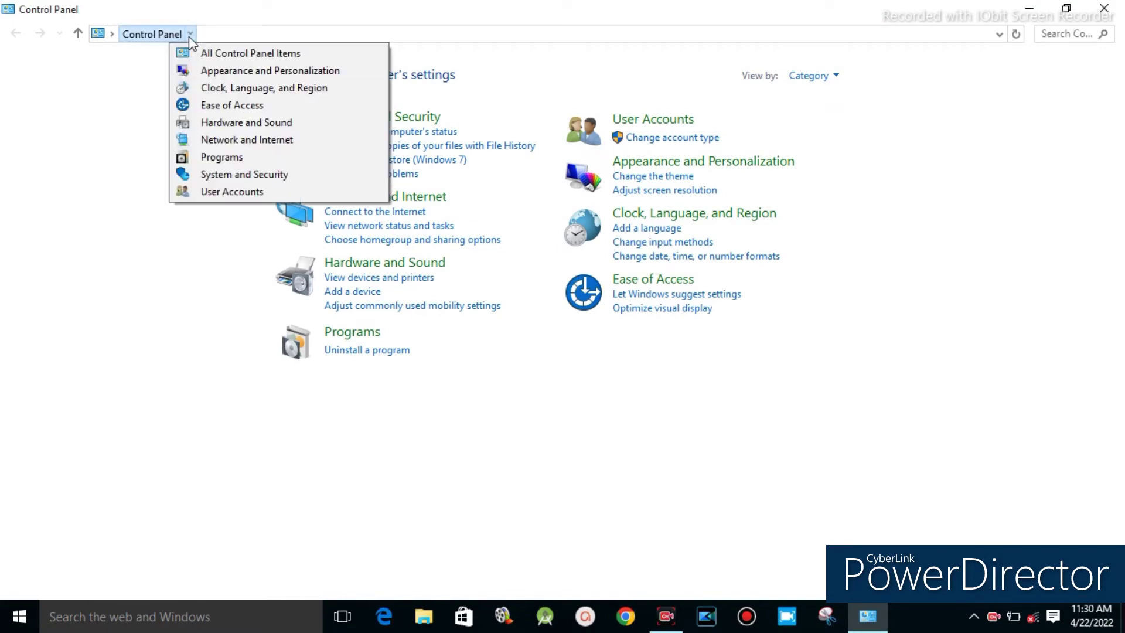
{"action": "left_click", "coordinate": [242, 53]}
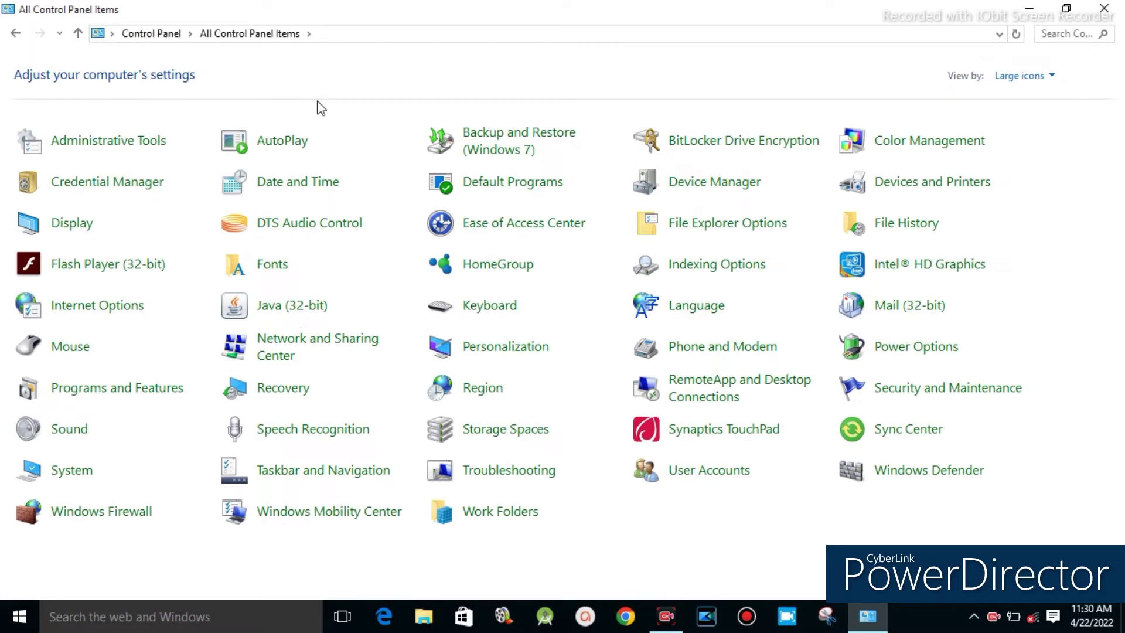
{"action": "left_click", "coordinate": [295, 394]}
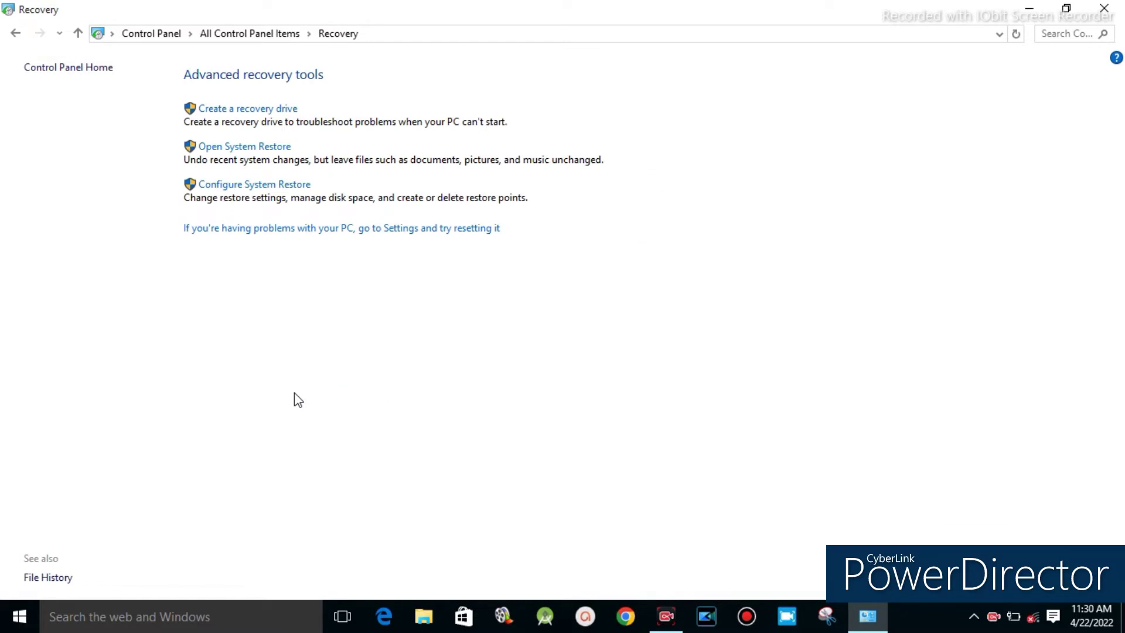
Step: Open System Restore from the advanced recovery tools and select the 4/20/2022 1:10:26 AM Windows Update restore point
{"action": "left_click", "coordinate": [260, 151]}
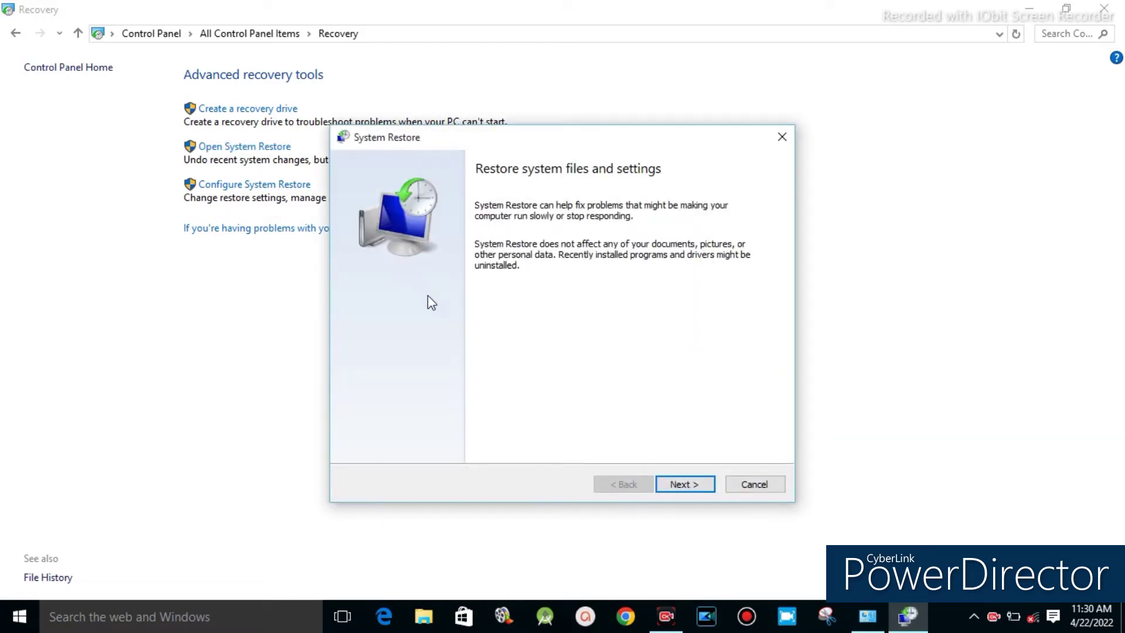
{"action": "left_click", "coordinate": [688, 485]}
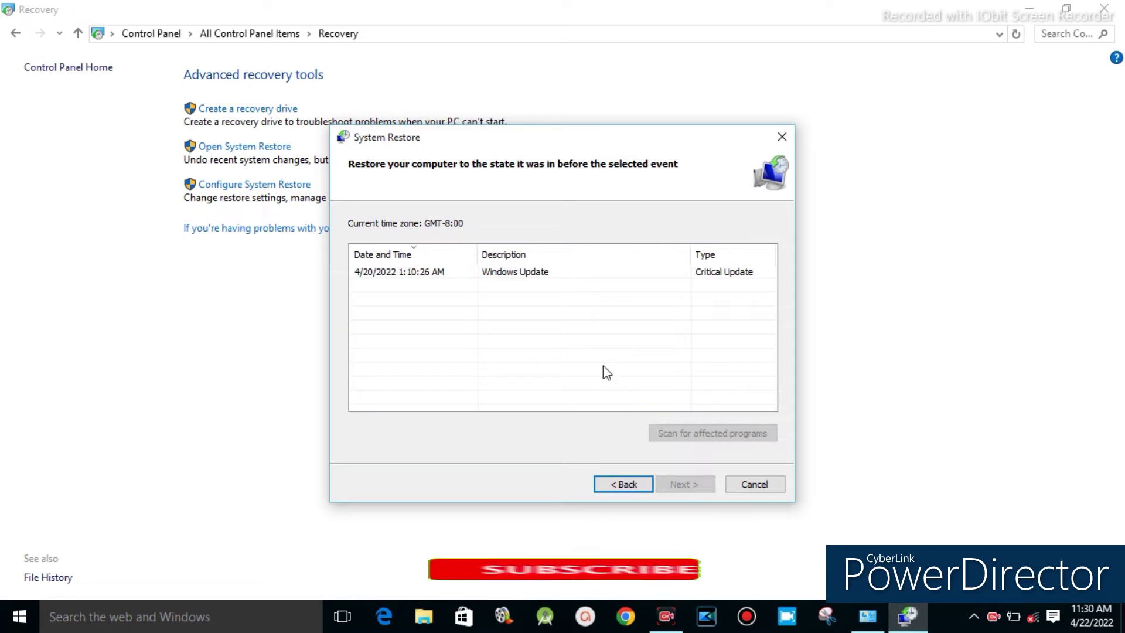
{"action": "left_click", "coordinate": [434, 277]}
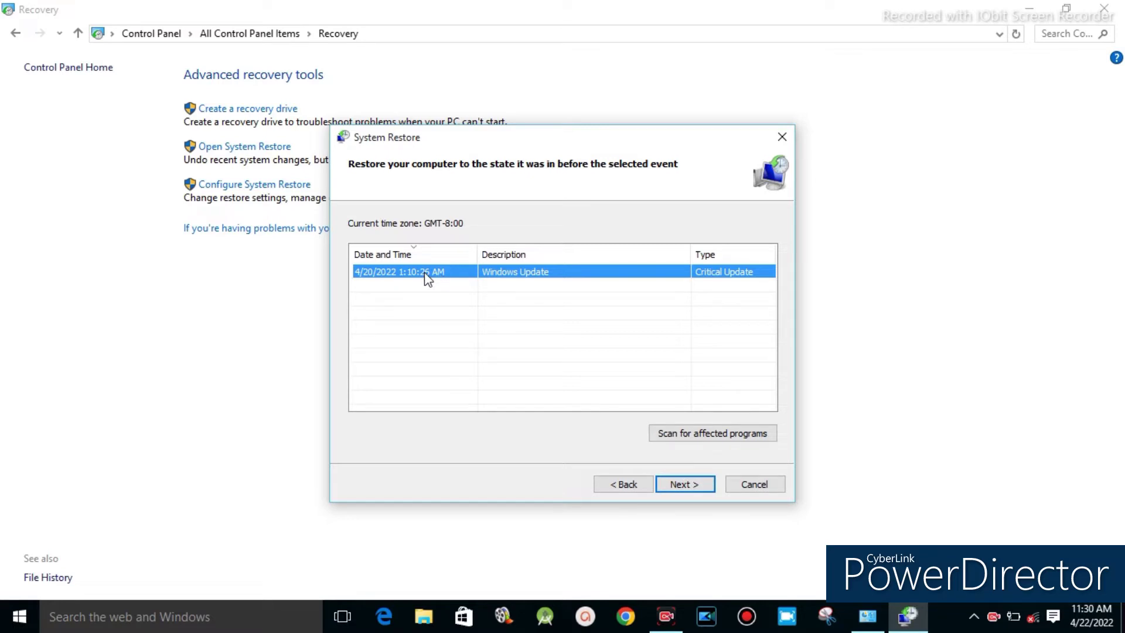
{"action": "left_click", "coordinate": [417, 289]}
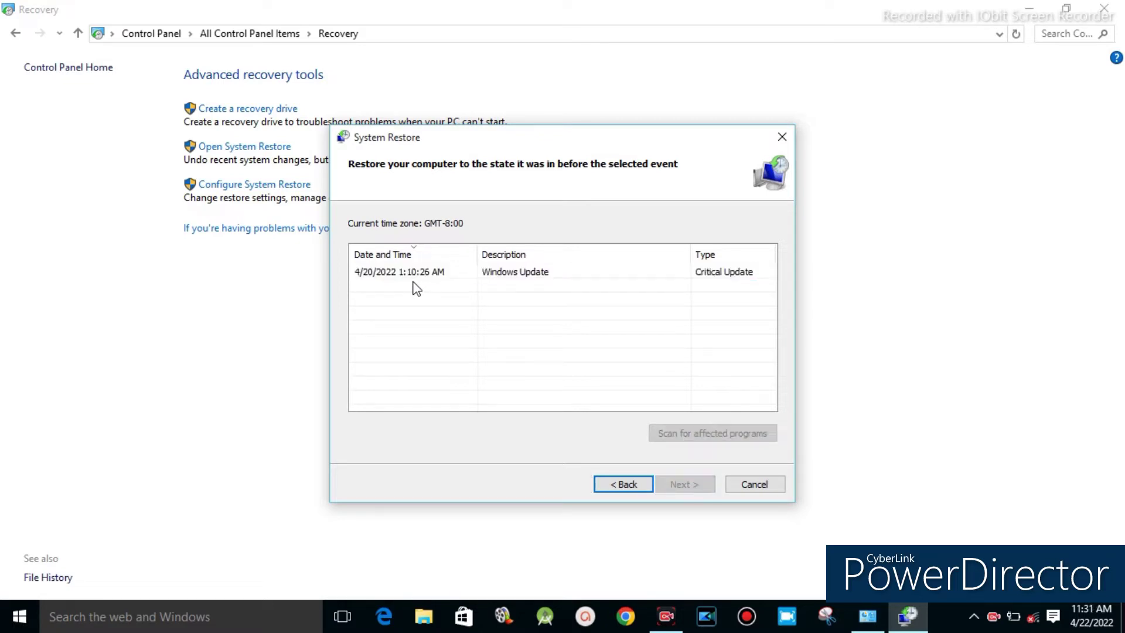
{"action": "left_click", "coordinate": [417, 276]}
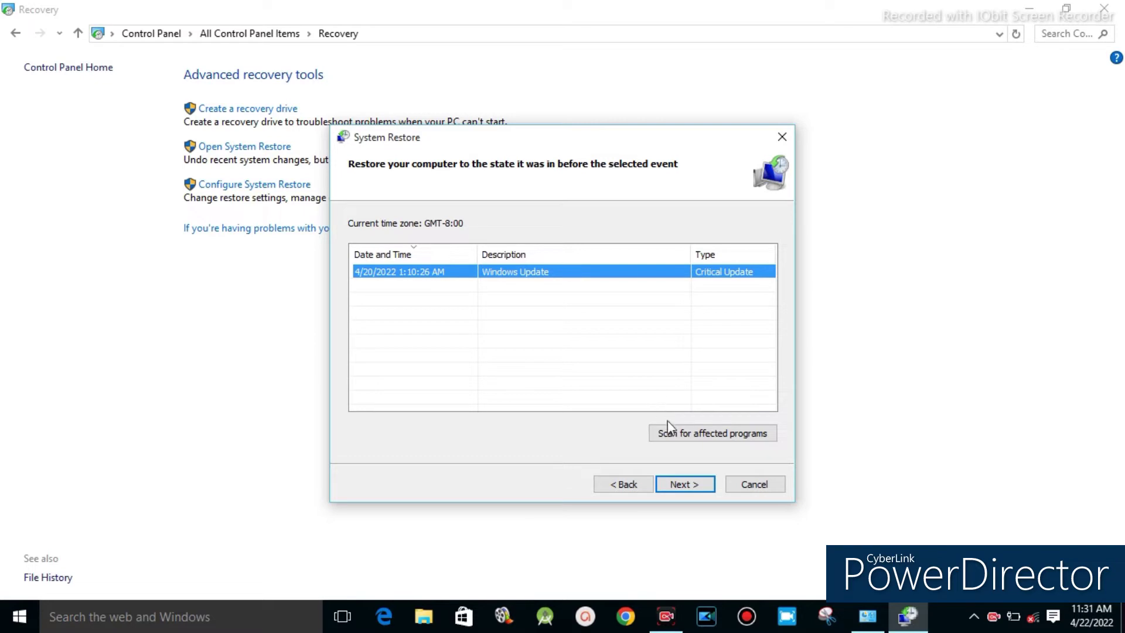
Step: Scan the selected restore point for affected programs and drivers, and close the report
{"action": "left_click", "coordinate": [673, 434]}
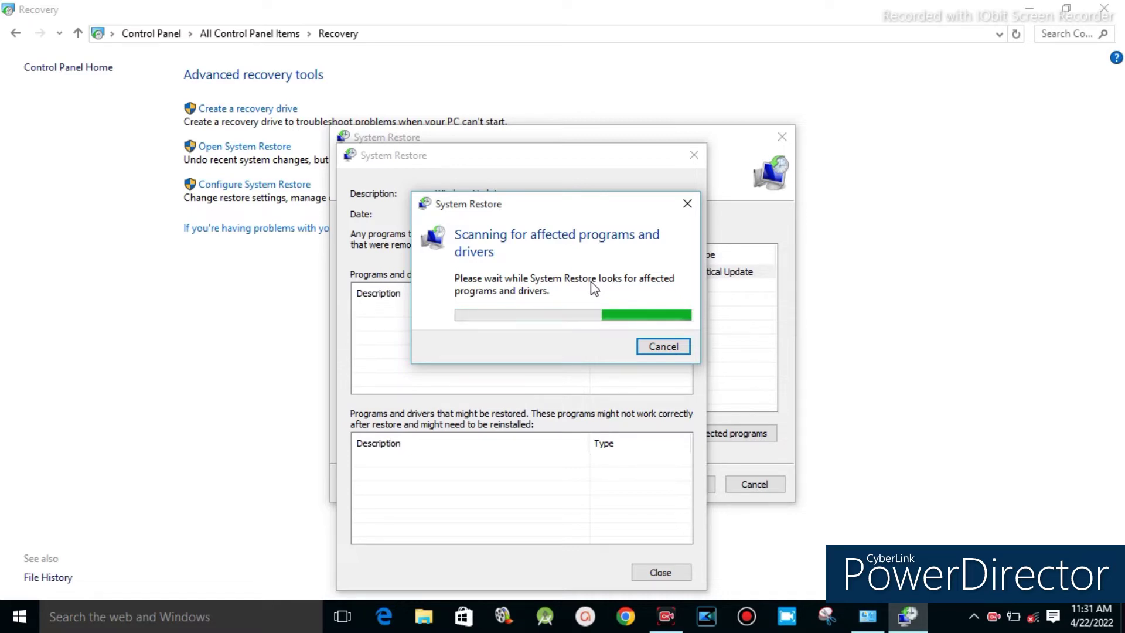
{"action": "left_click_drag", "start_coordinate": [578, 219], "coordinate": [675, 234]}
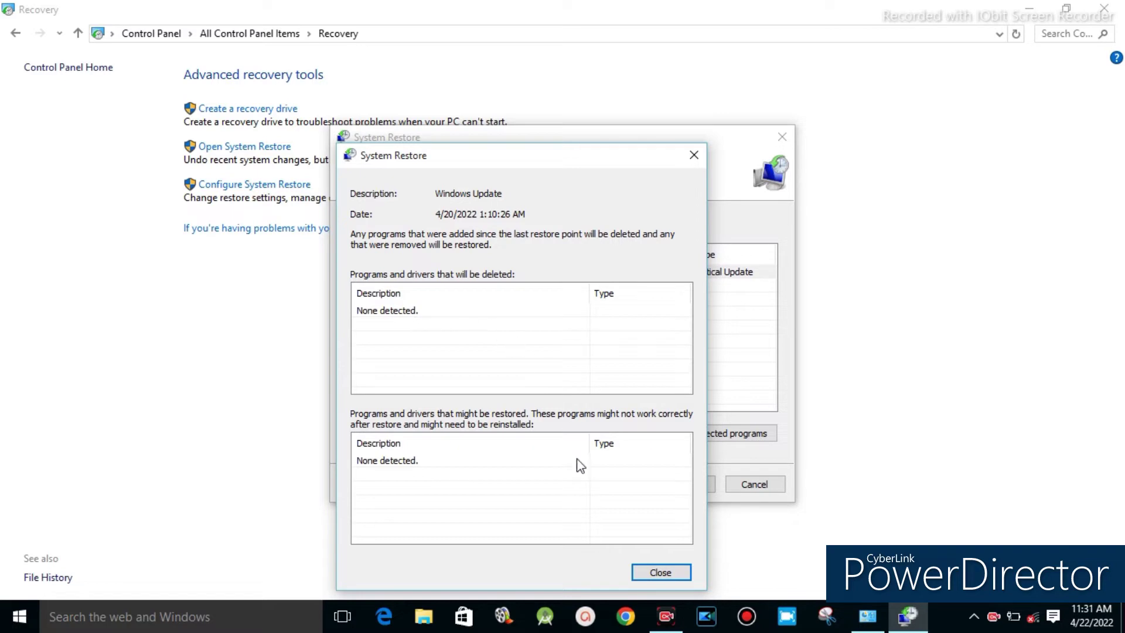
{"action": "left_click", "coordinate": [645, 574]}
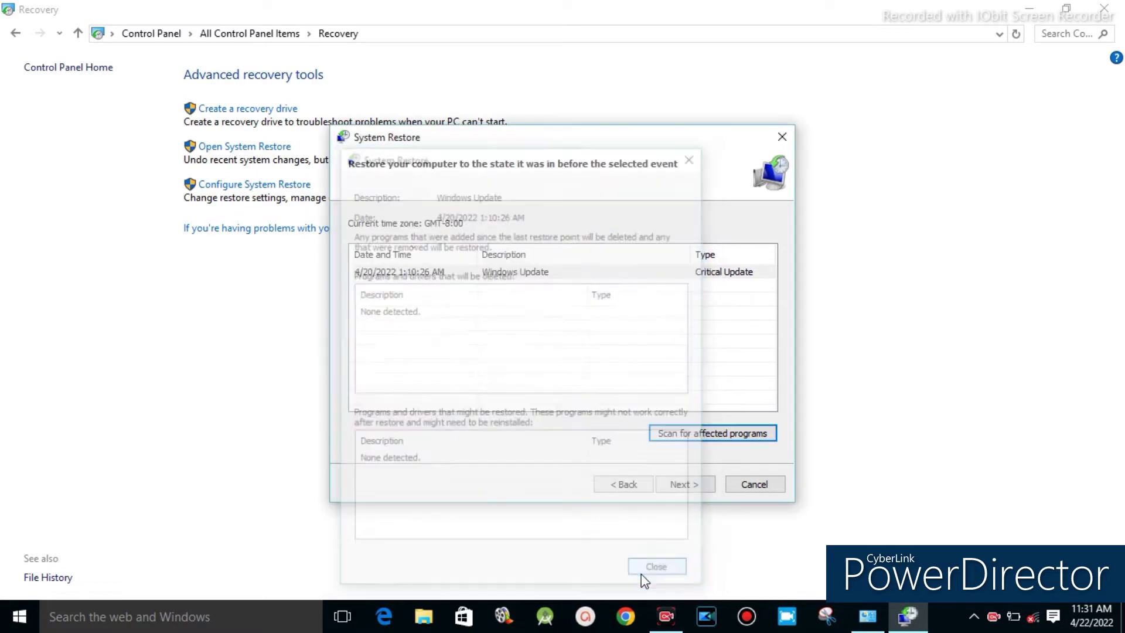
Step: Check the restore point's confirmation page, cancel System Restore and close the Recovery window
{"action": "left_click", "coordinate": [418, 276]}
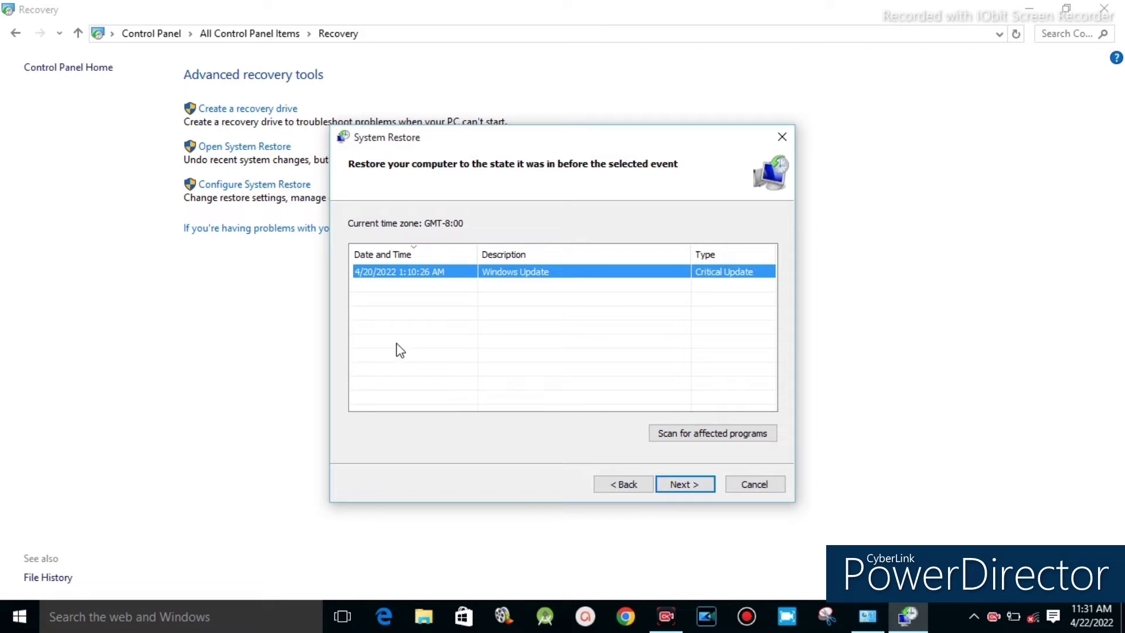
{"action": "left_click", "coordinate": [671, 490]}
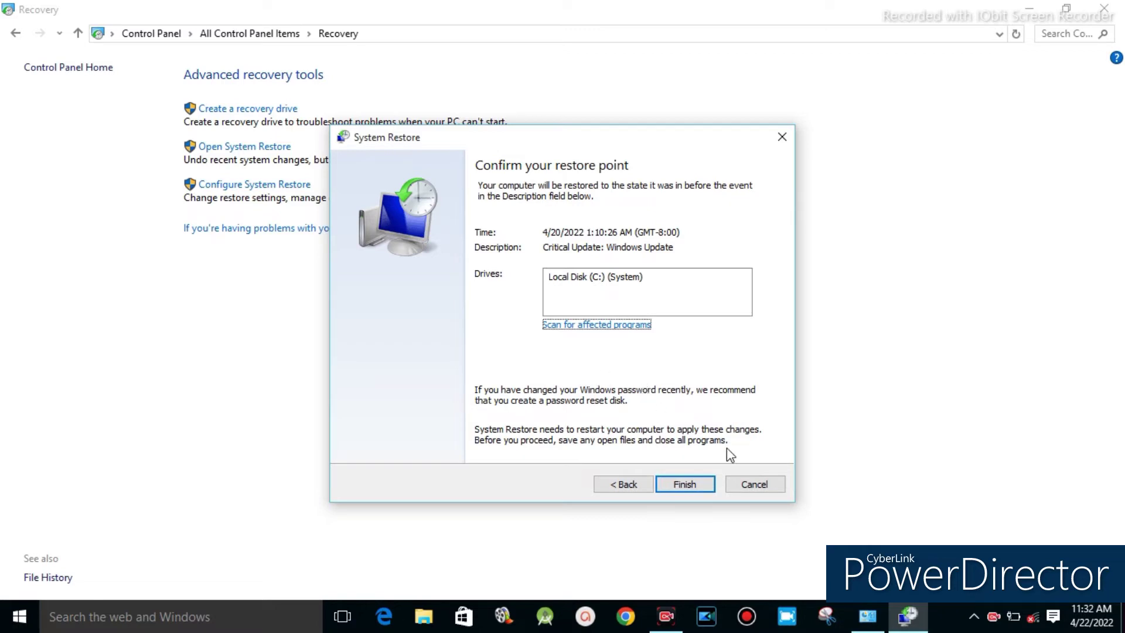
{"action": "left_click", "coordinate": [748, 486]}
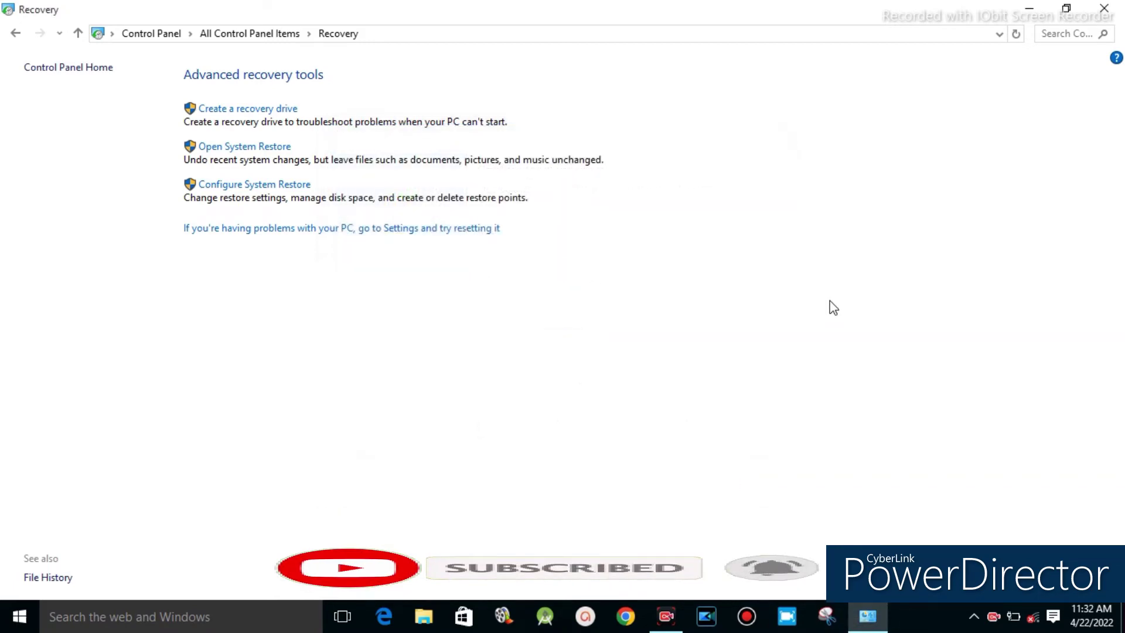
{"action": "left_click", "coordinate": [1104, 8]}
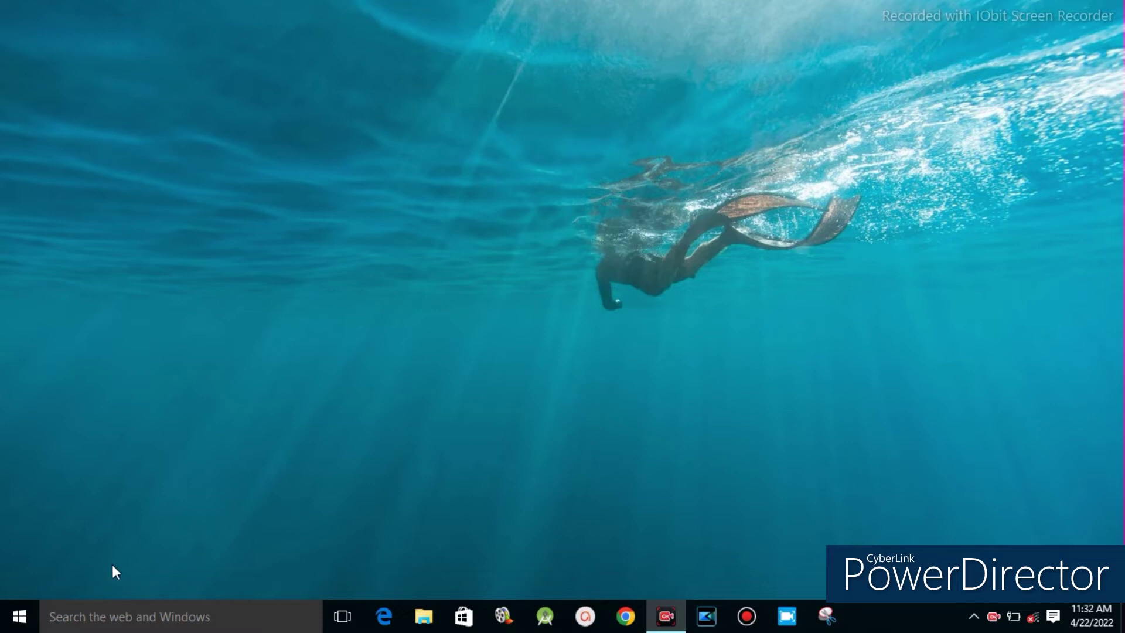
{"action": "left_click", "coordinate": [36, 615]}
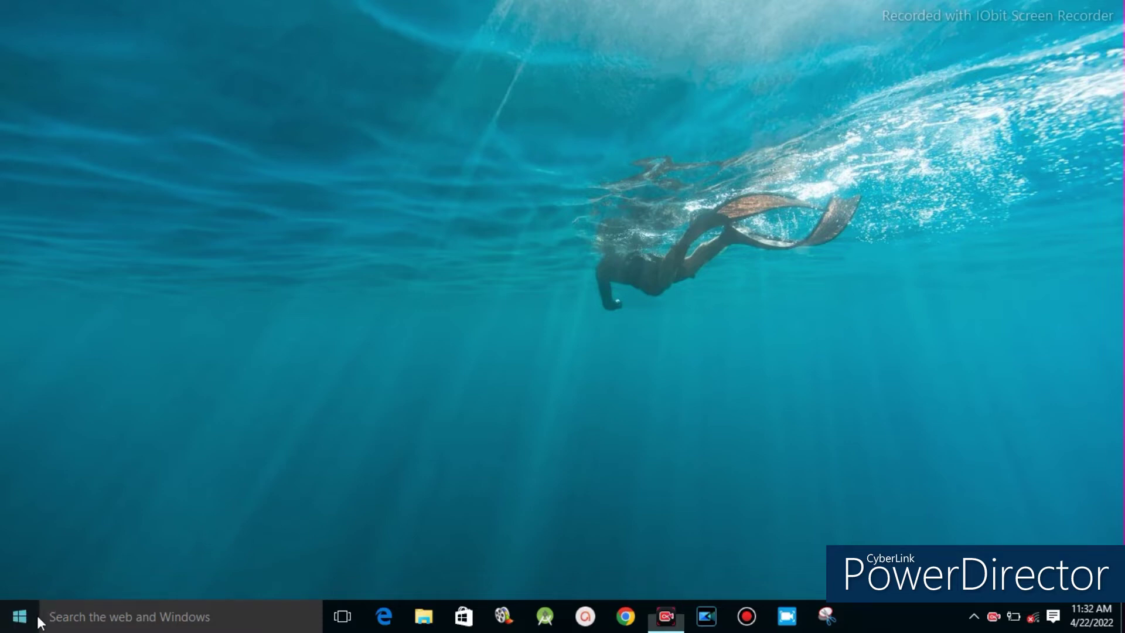
{"action": "left_click", "coordinate": [879, 318]}
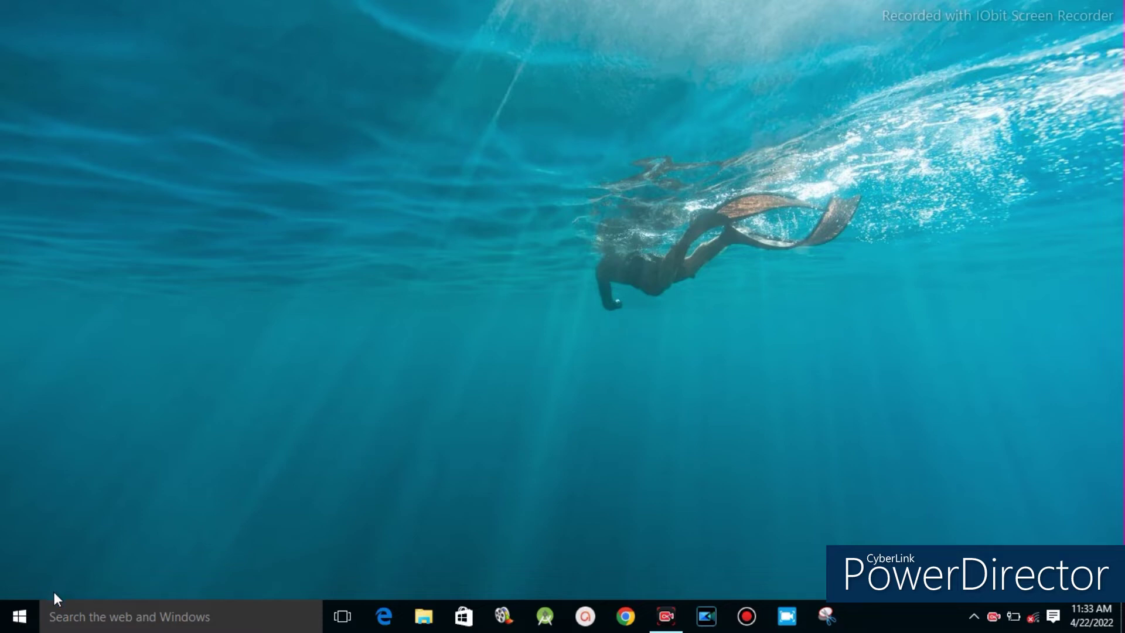
Step: Search Windows for "set", open Settings, and start Reset this PC from the Recovery page of Update & security
{"action": "left_click", "coordinate": [24, 617]}
{"action": "type", "text": "s"}
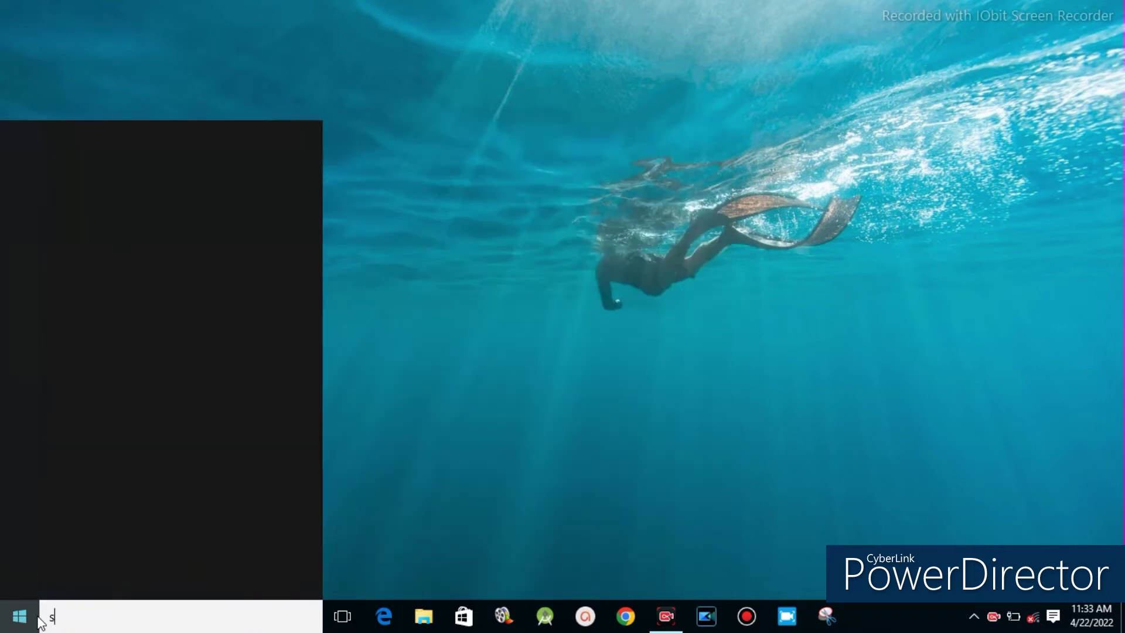
{"action": "type", "text": "et"}
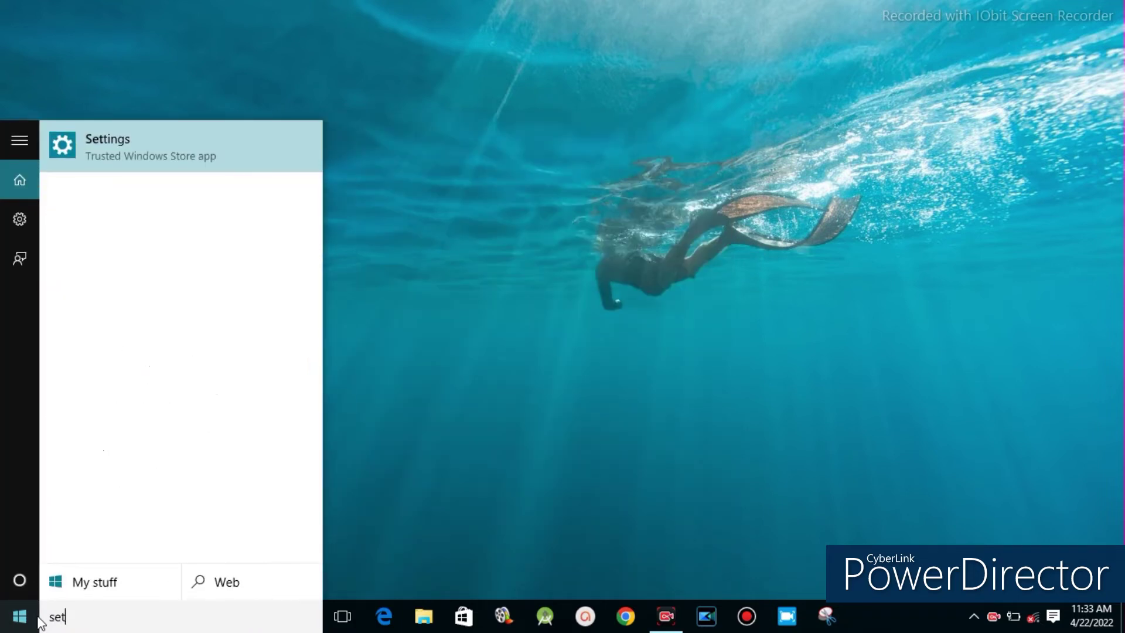
{"action": "left_click", "coordinate": [181, 150]}
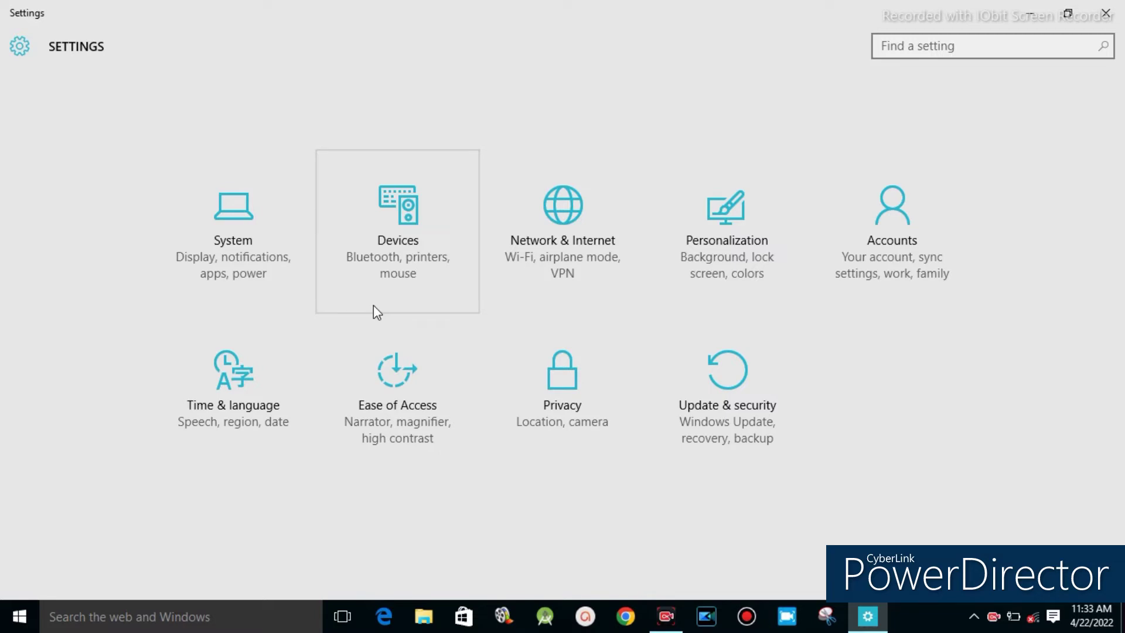
{"action": "left_click", "coordinate": [701, 402]}
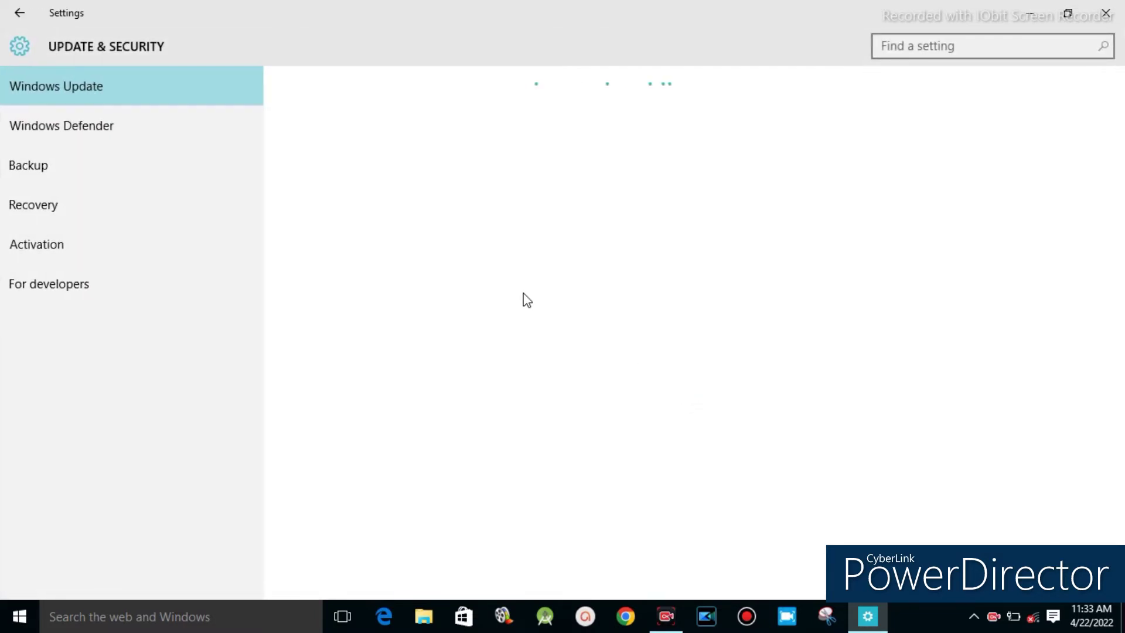
{"action": "left_click", "coordinate": [102, 203]}
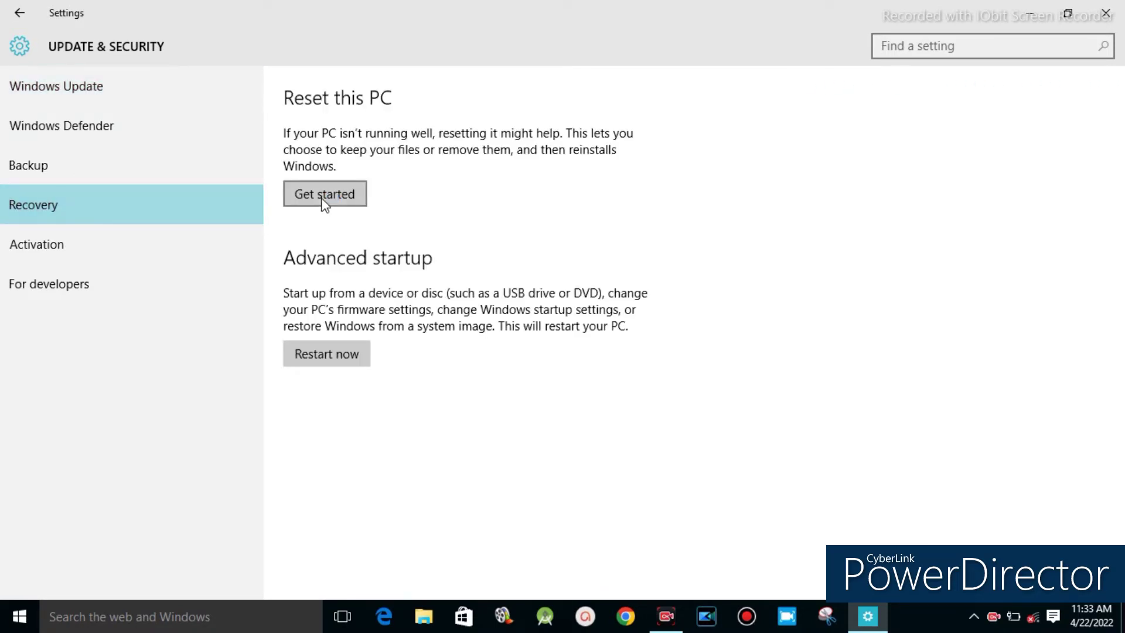
{"action": "left_click", "coordinate": [322, 198]}
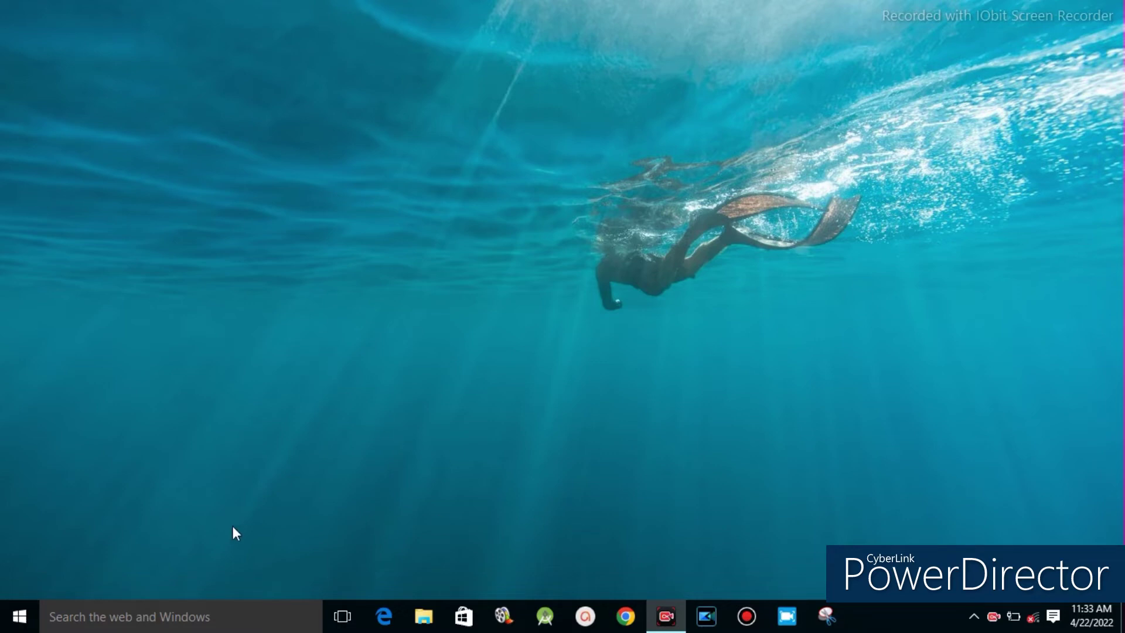
{"action": "left_click", "coordinate": [19, 616]}
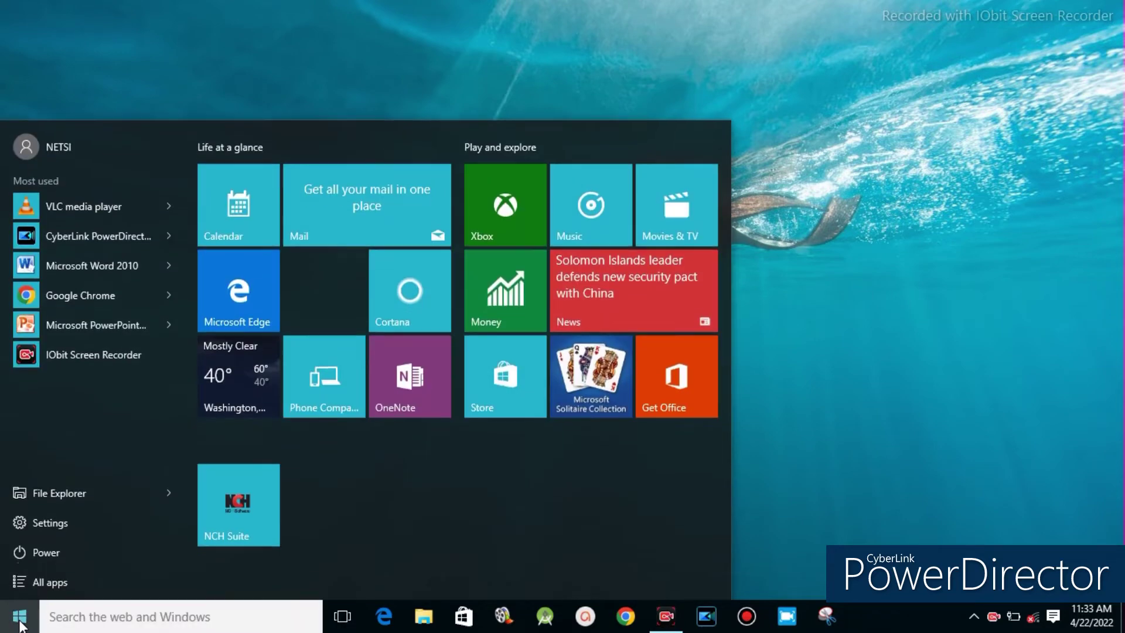
{"action": "left_click", "coordinate": [20, 617]}
{"action": "type", "text": "s"}
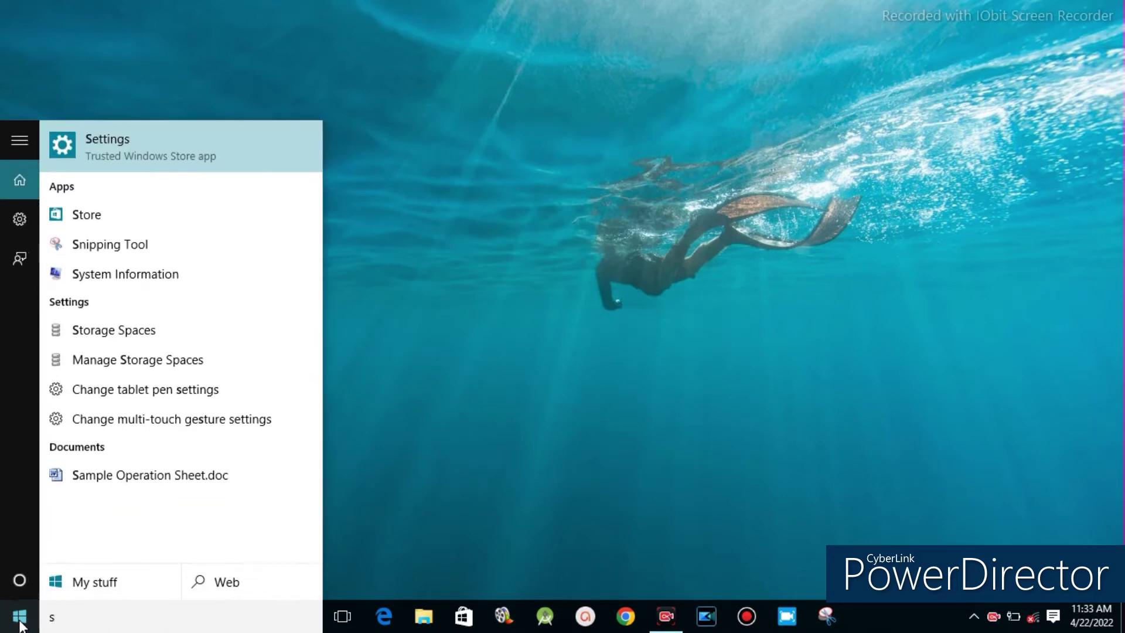
{"action": "key", "text": "Escape"}
Step: Open Settings without searching for it and go to the Recovery page under Update & security
{"action": "left_click", "coordinate": [21, 624]}
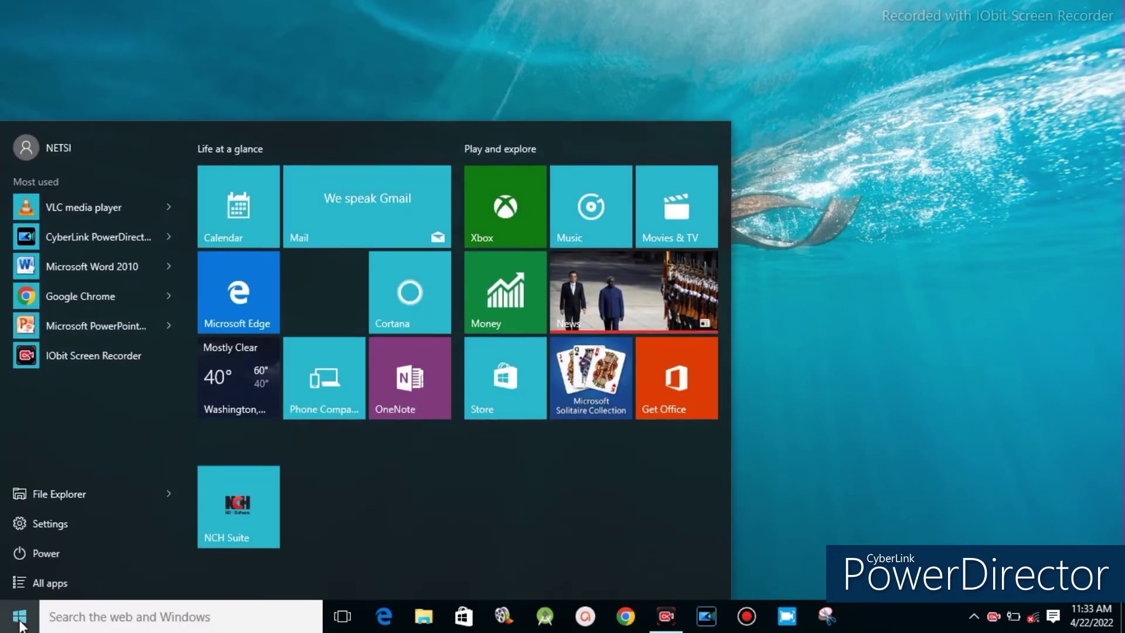
{"action": "left_click", "coordinate": [37, 523]}
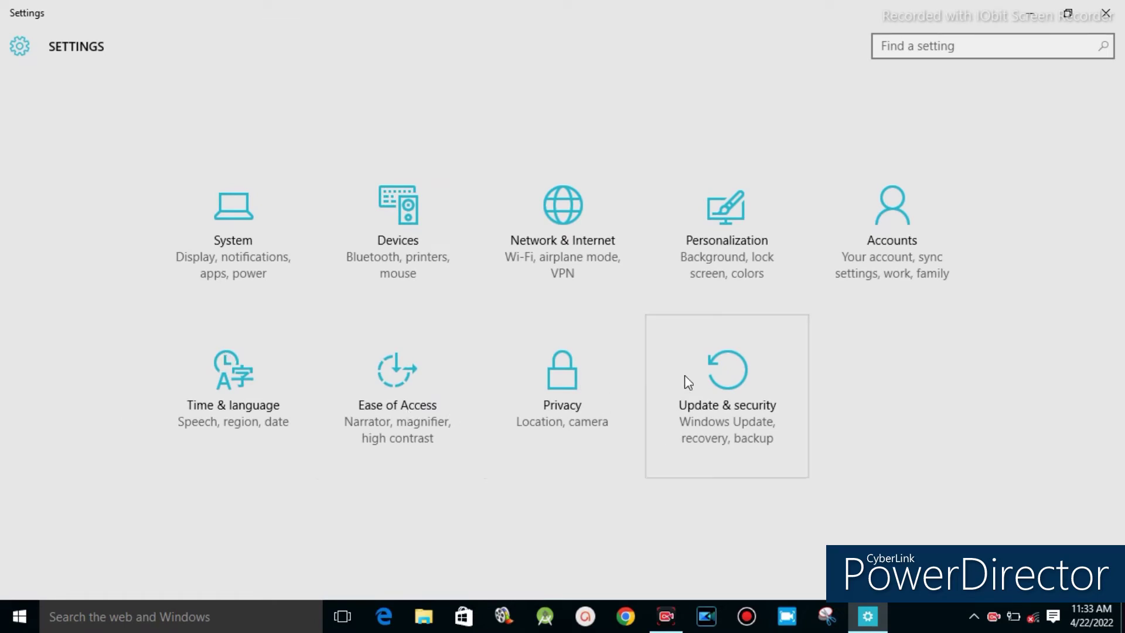
{"action": "left_click", "coordinate": [703, 388]}
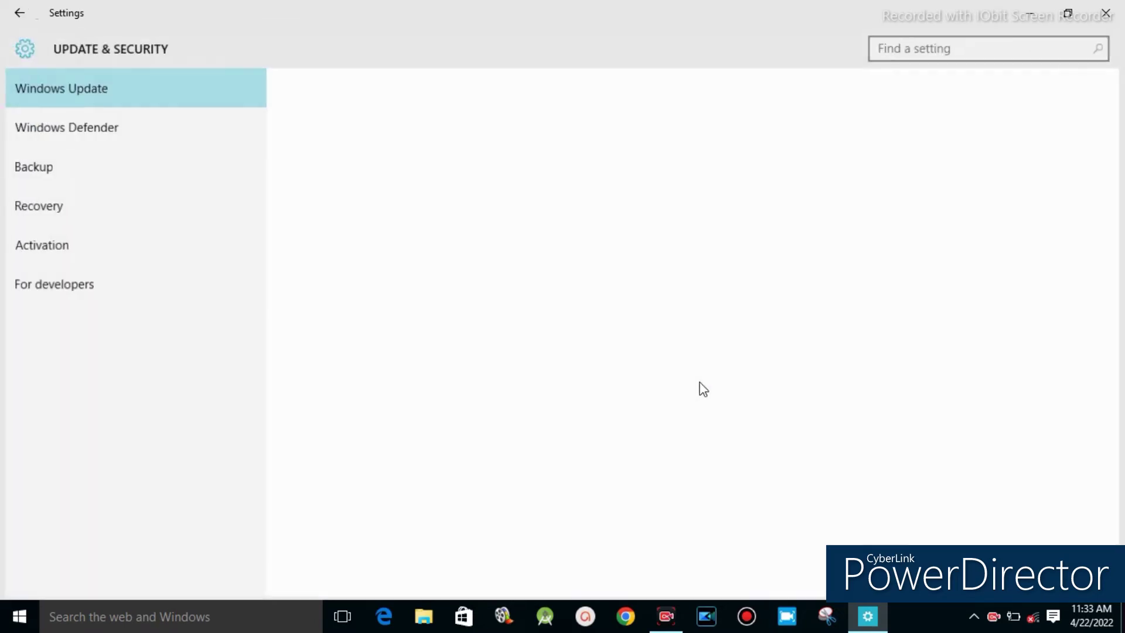
{"action": "left_click", "coordinate": [56, 210]}
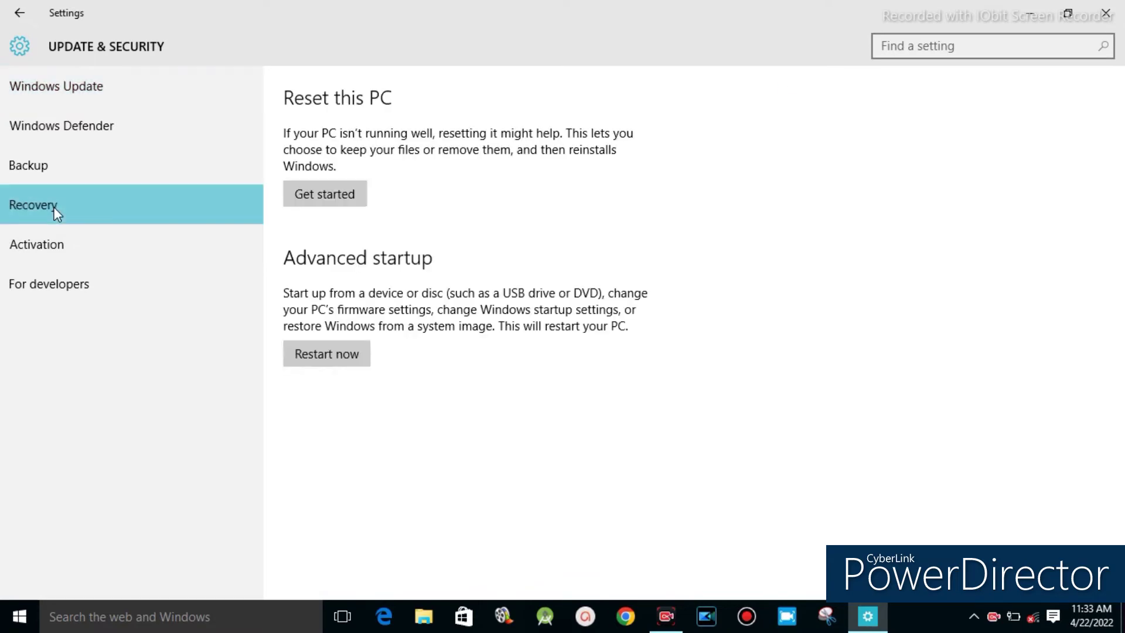
Step: Start Reset this PC to view the Keep my files and Remove everything choices, cancel it and close Settings
{"action": "left_click", "coordinate": [312, 202]}
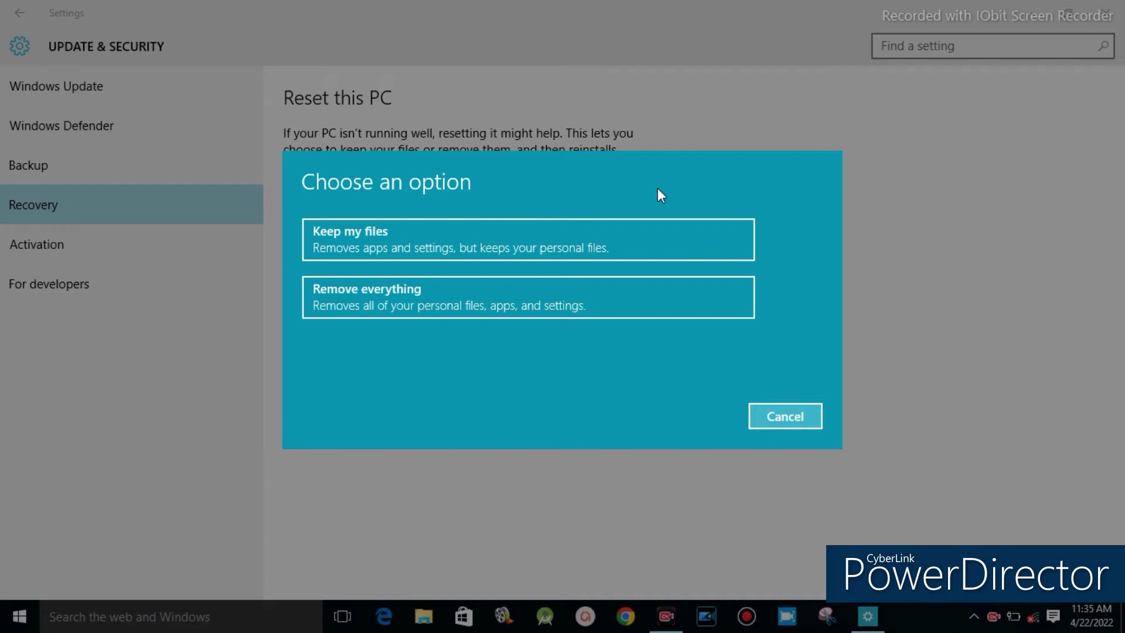
{"action": "left_click", "coordinate": [778, 414]}
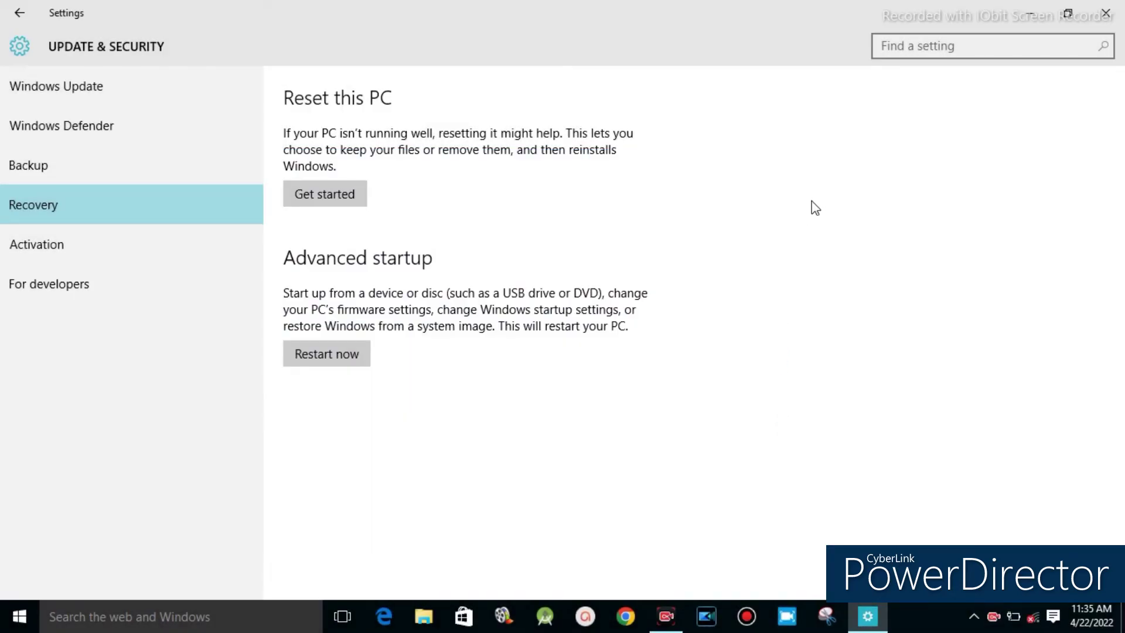
{"action": "left_click", "coordinate": [1101, 12]}
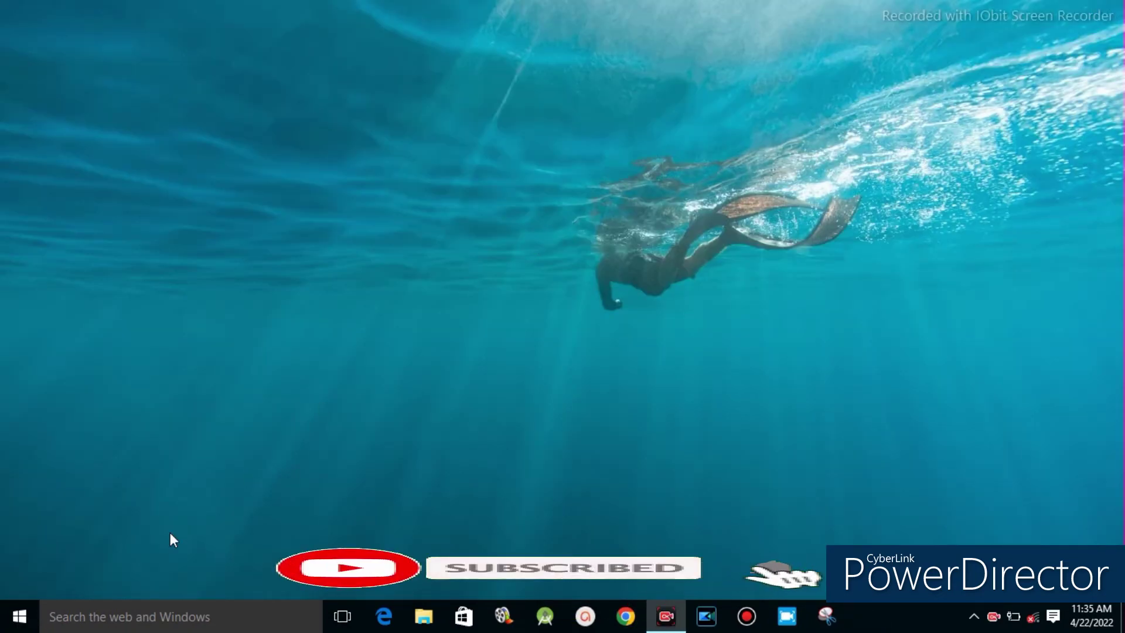
Step: Search Windows for "reset" and open the Reset this PC result on the Recovery page
{"action": "left_click", "coordinate": [57, 618]}
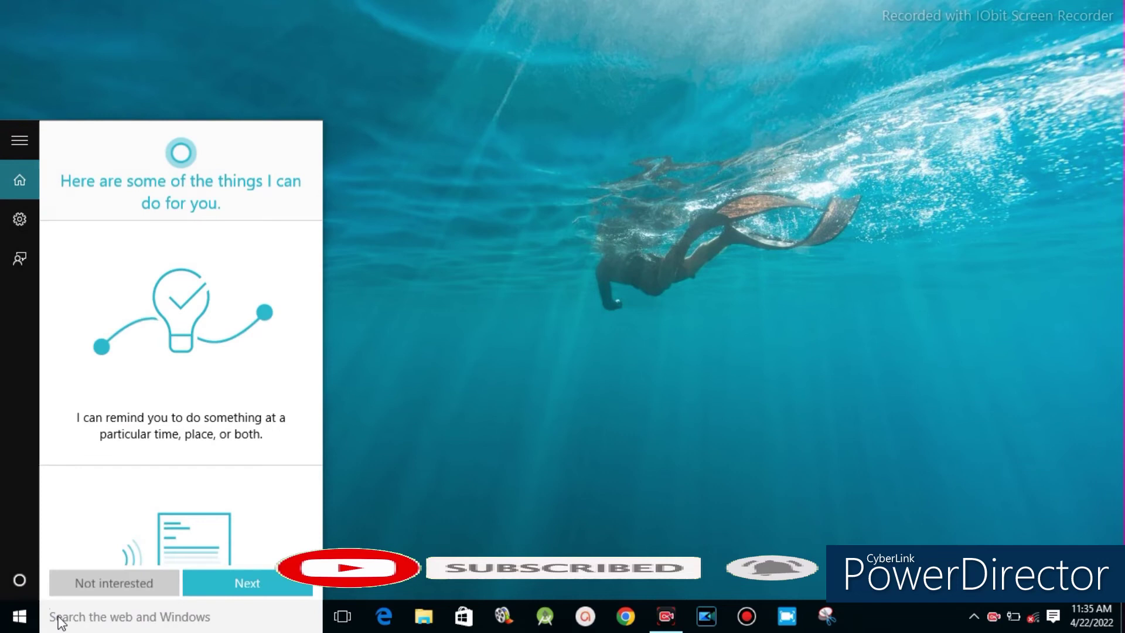
{"action": "type", "text": "rest"}
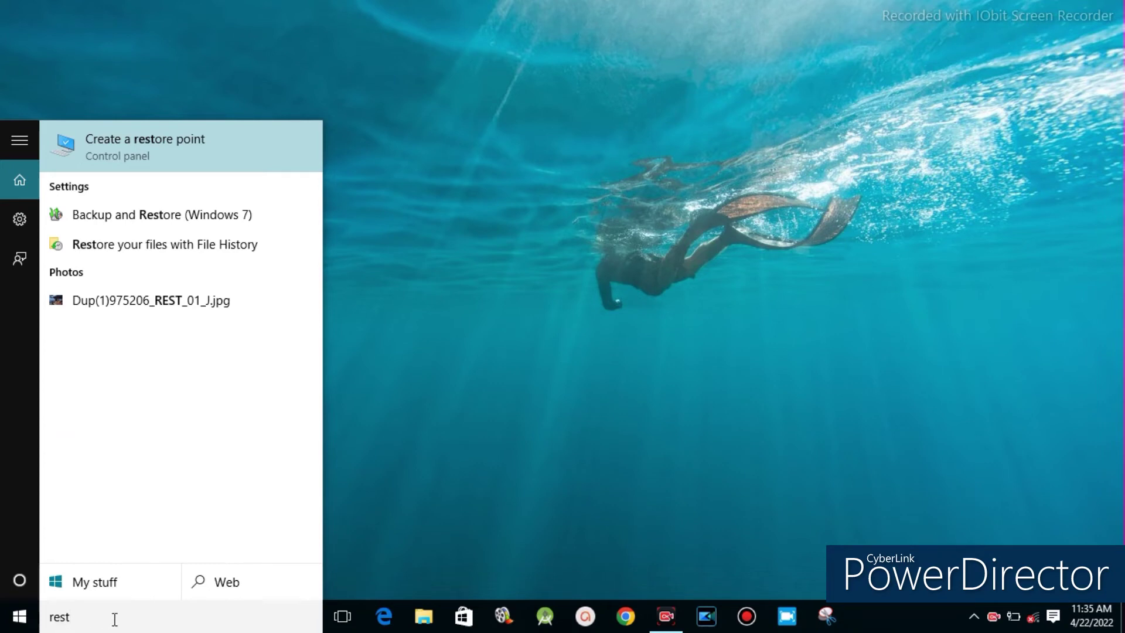
{"action": "left_click", "coordinate": [66, 616]}
{"action": "type", "text": "e"}
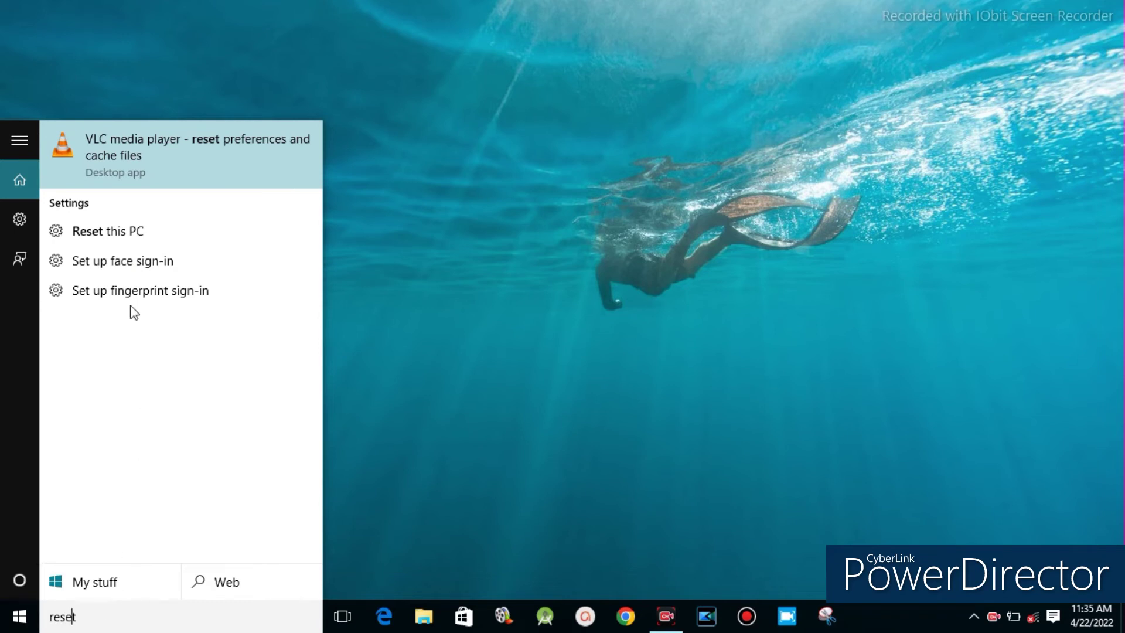
{"action": "left_click", "coordinate": [111, 237]}
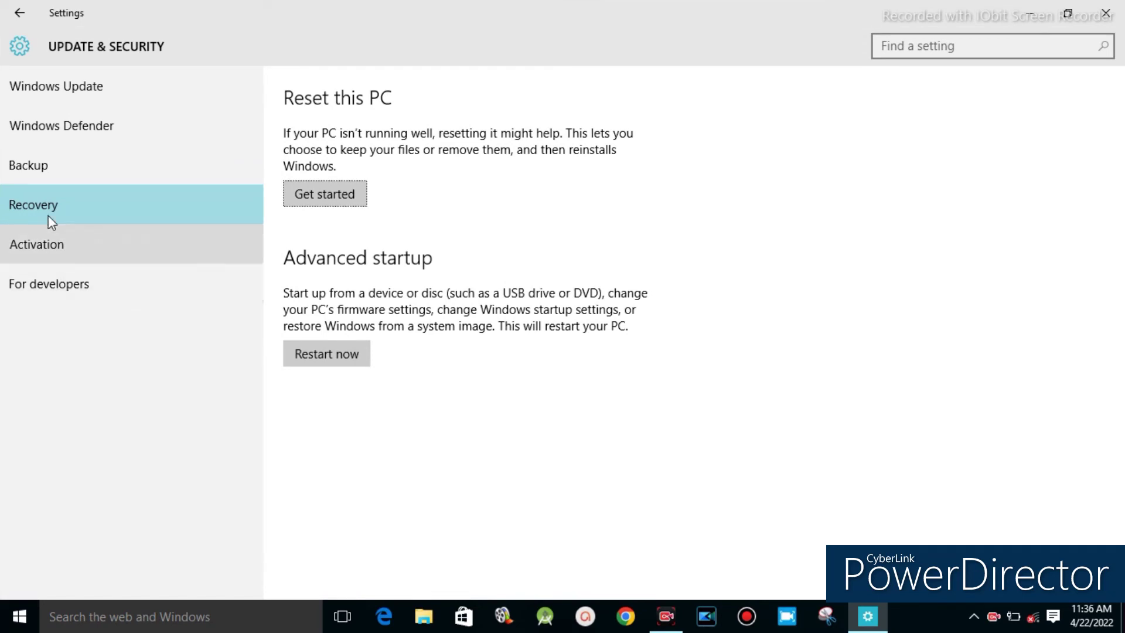
{"action": "left_click", "coordinate": [48, 196]}
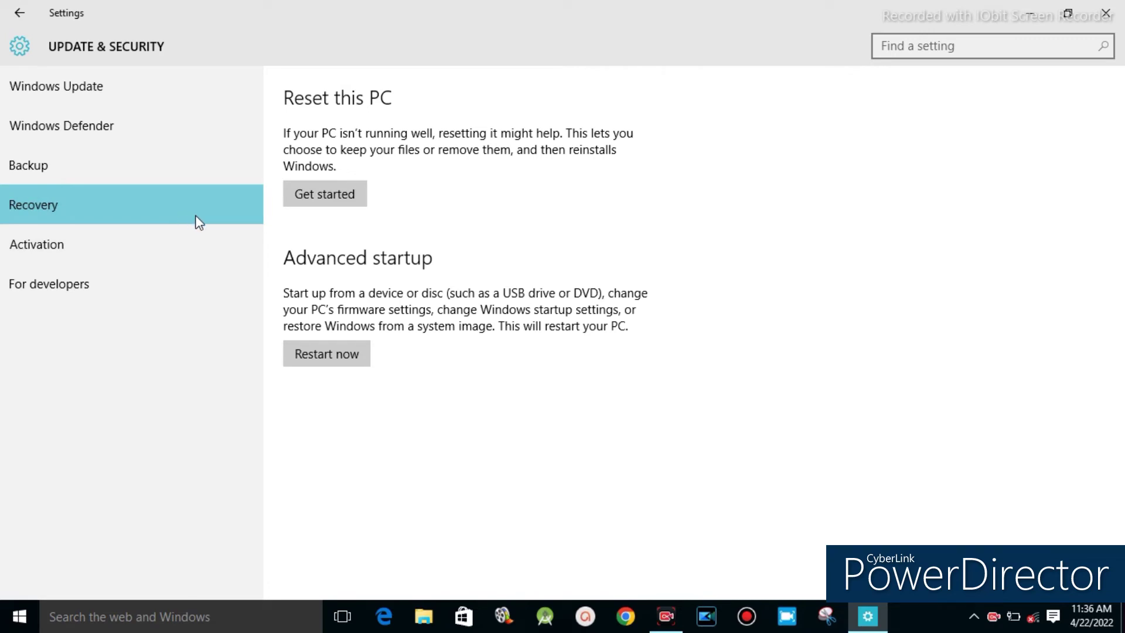
Step: Review the reset options that keep personal files or remove everything, cancel the reset and close Settings
{"action": "left_click", "coordinate": [326, 199]}
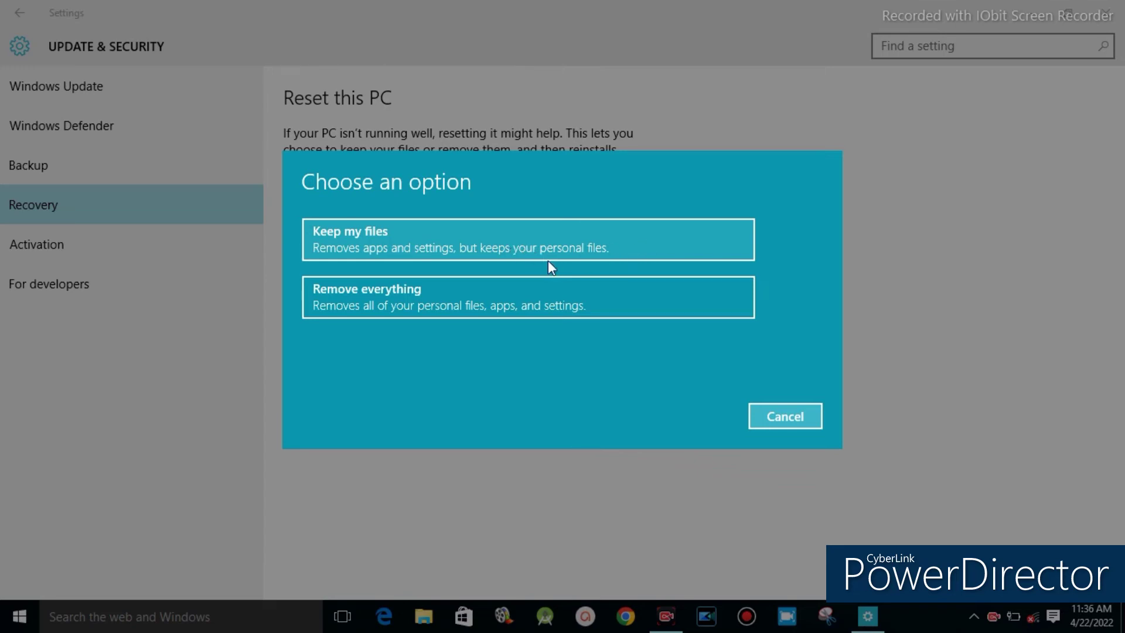
{"action": "left_click", "coordinate": [770, 415]}
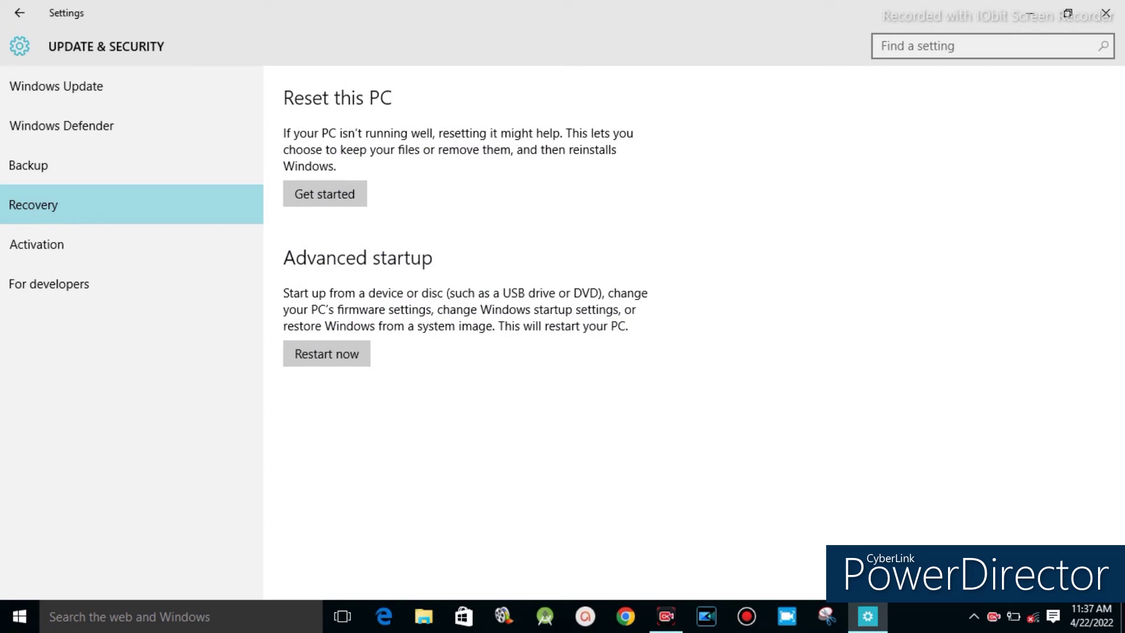
{"action": "left_click", "coordinate": [1105, 14]}
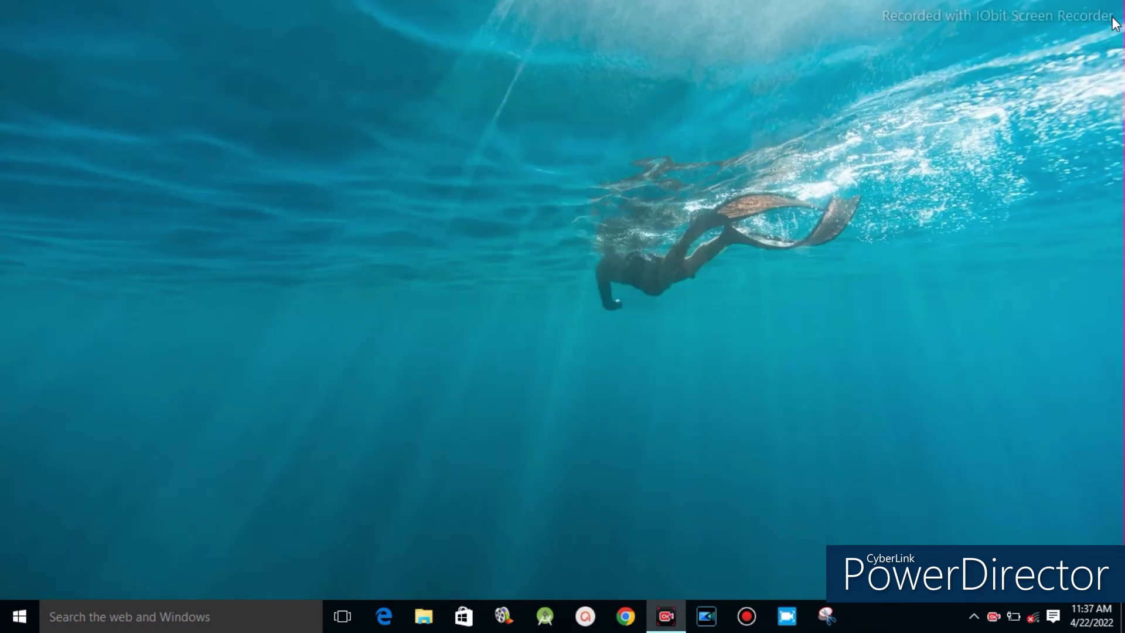